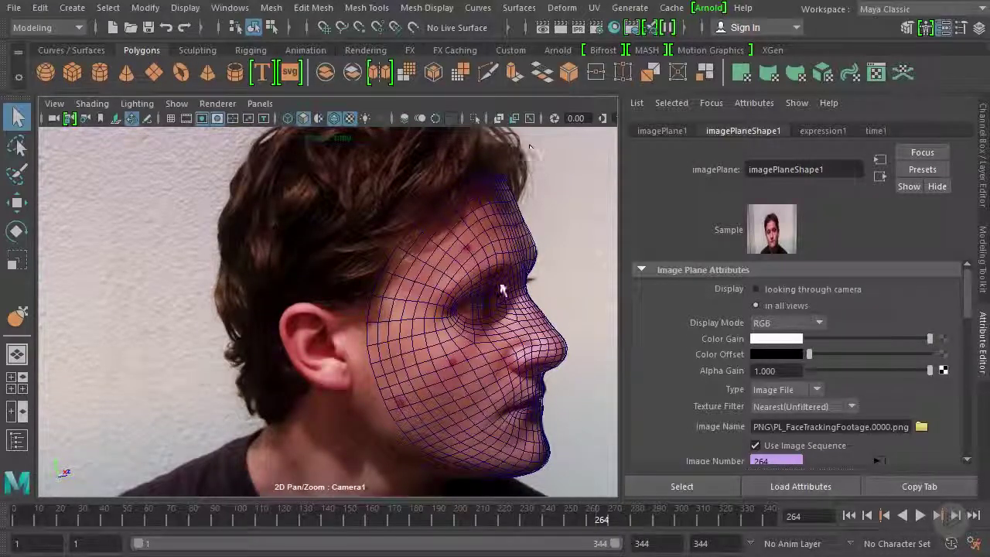
Scrub and play through the face-tracking footage to check how the face mesh follows the head turn, stopping at frame 197
drag(609, 529, 466, 519)
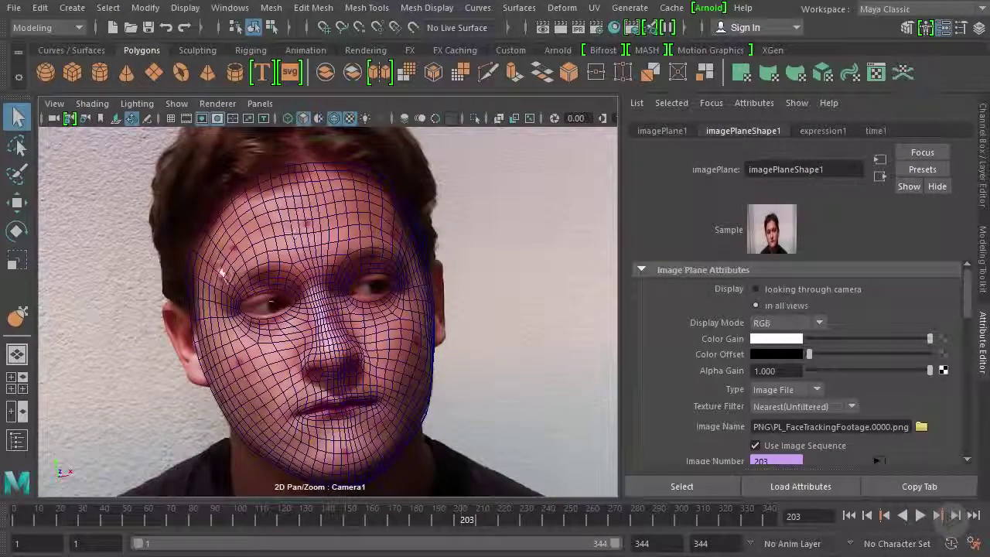
key(alt+v)
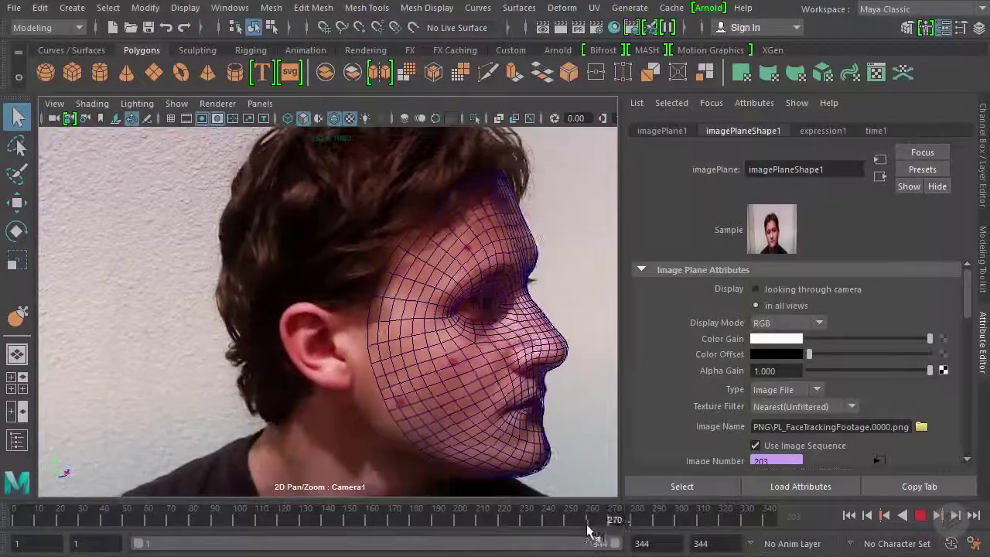
drag(619, 526, 462, 516)
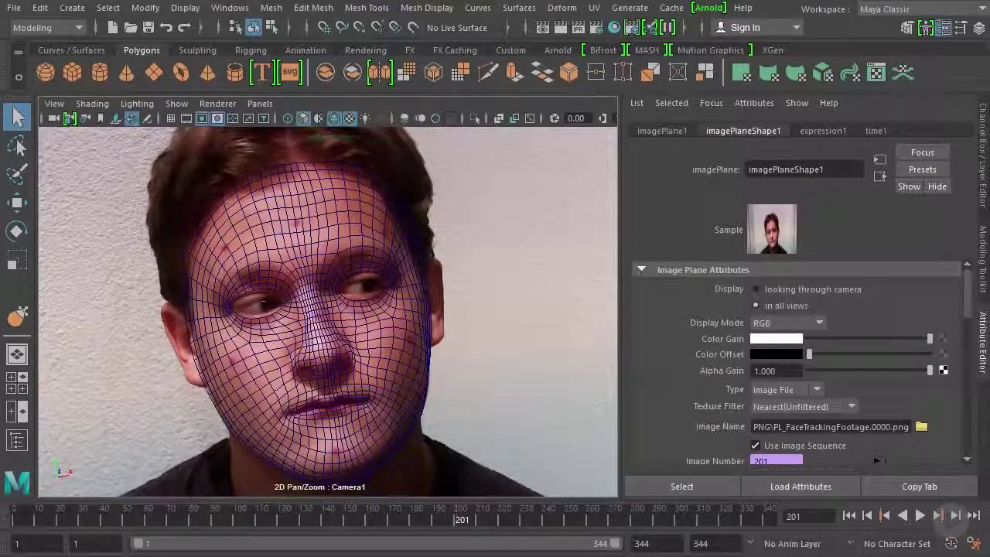
drag(463, 522, 496, 524)
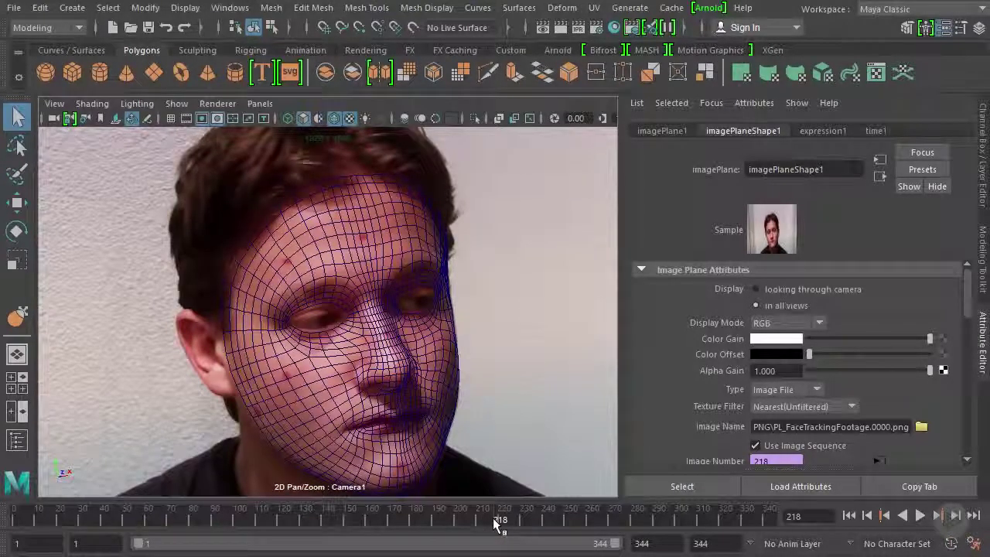
drag(501, 523, 439, 520)
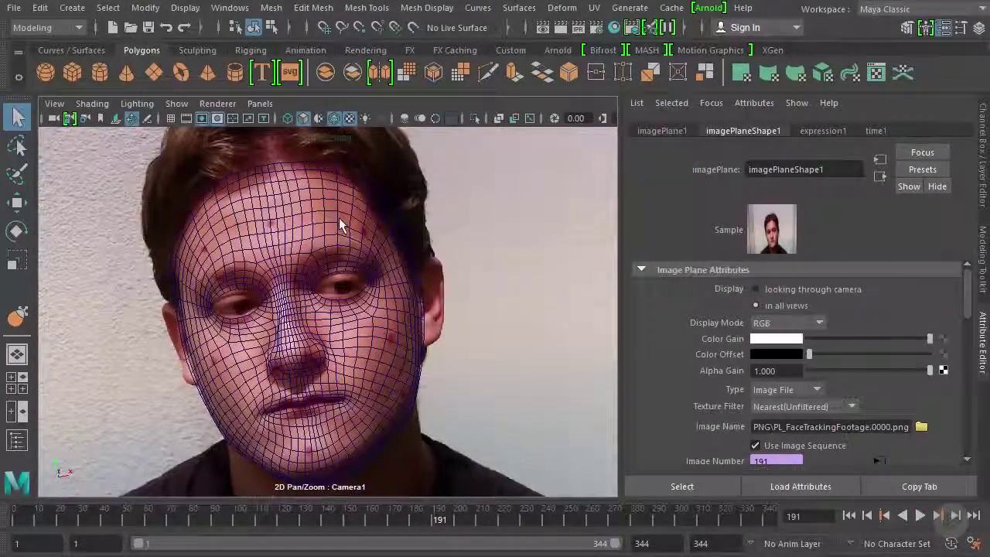
key(alt+v)
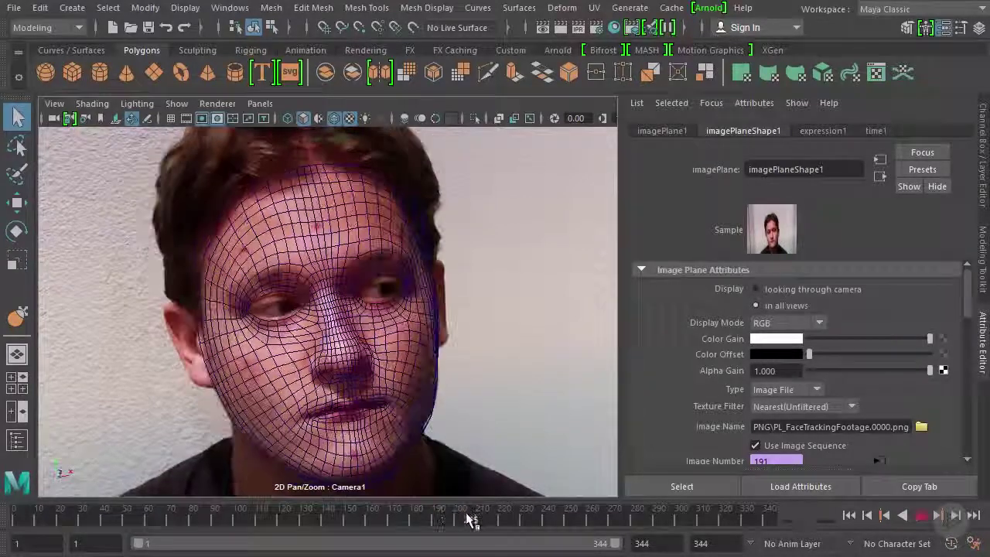
click(468, 520)
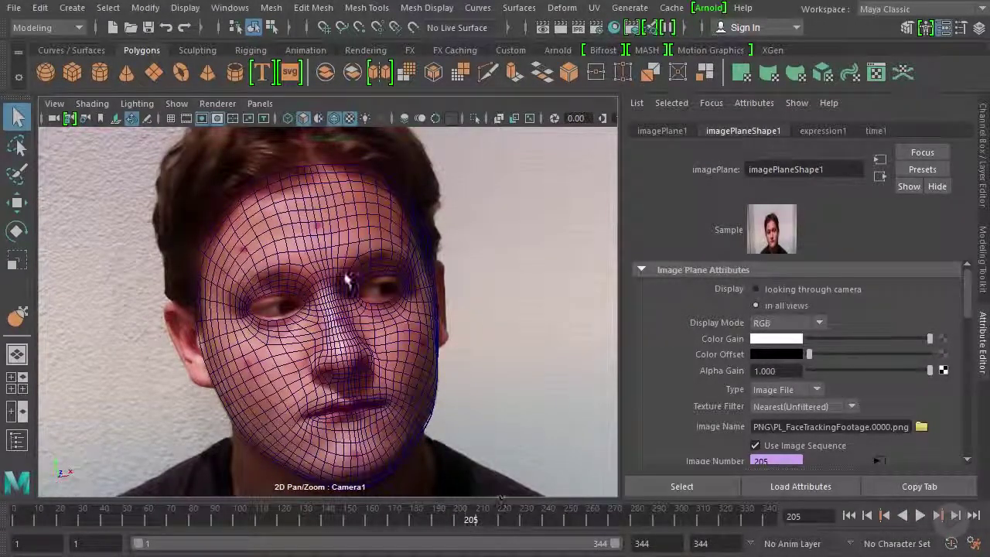
drag(491, 520, 455, 518)
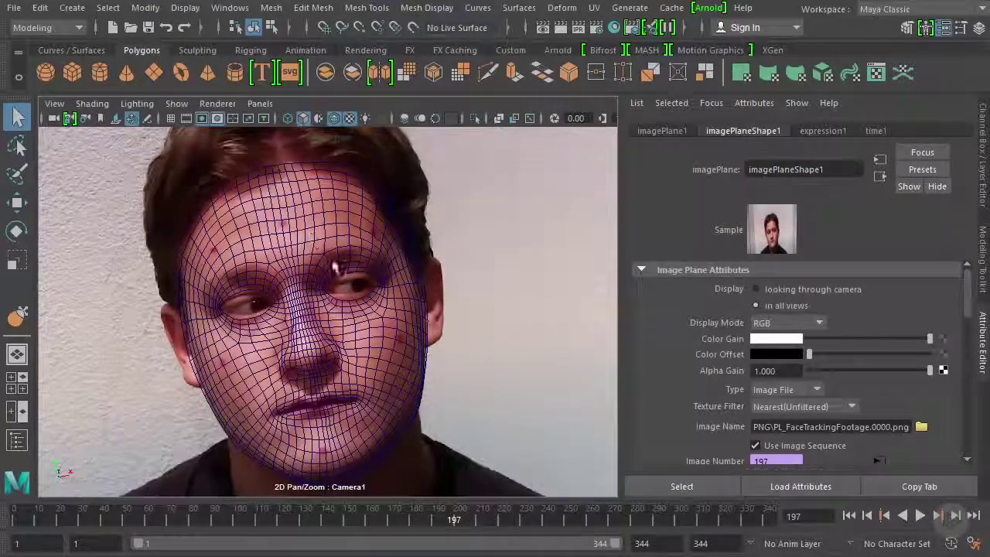
Apply a camera-based UV projection to the face mesh at frame 197 and return to object mode
click(332, 228)
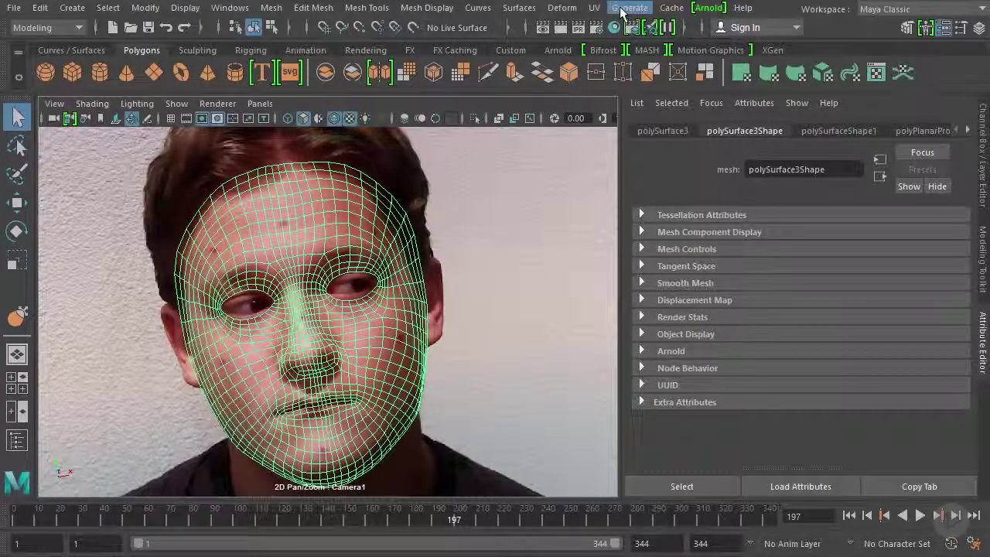
click(595, 9)
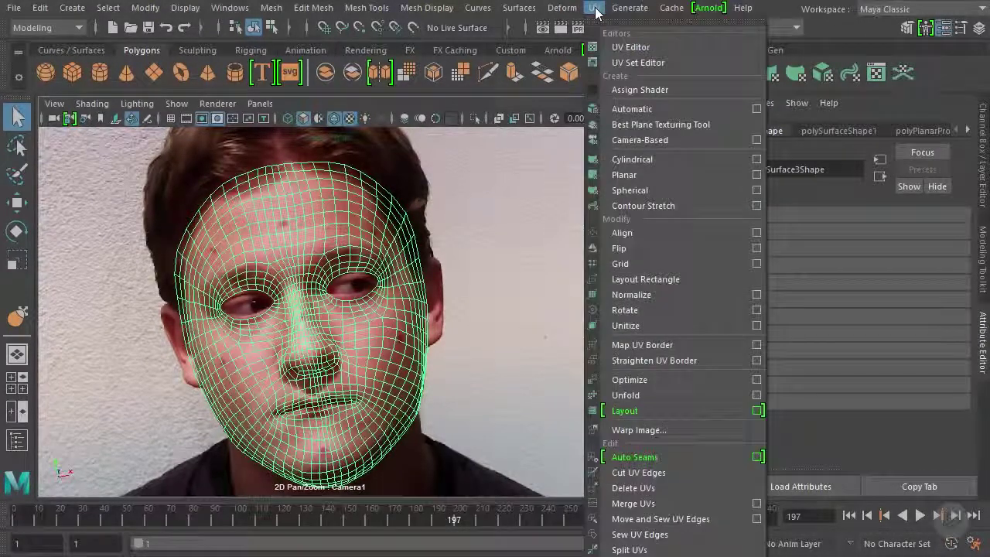
click(653, 140)
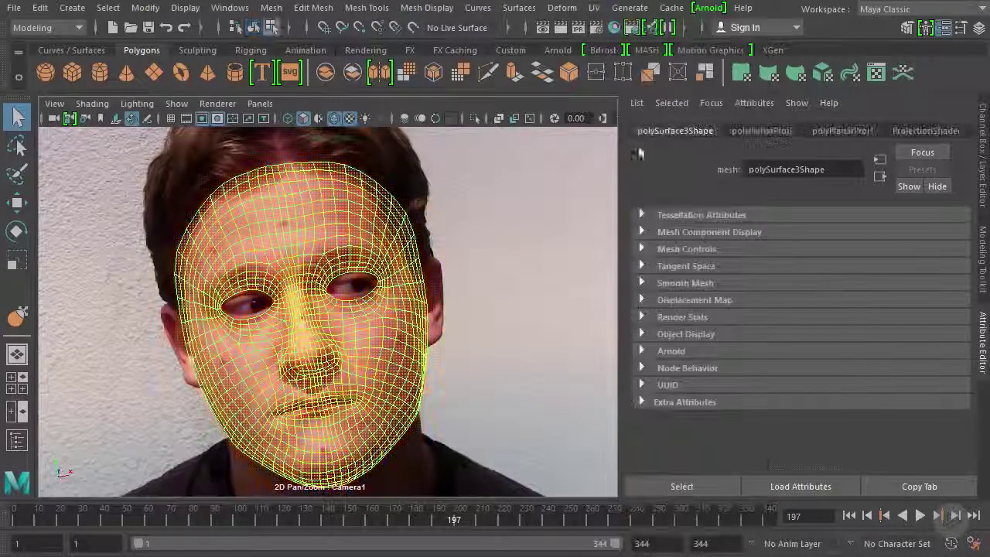
right_click(376, 217)
click(447, 190)
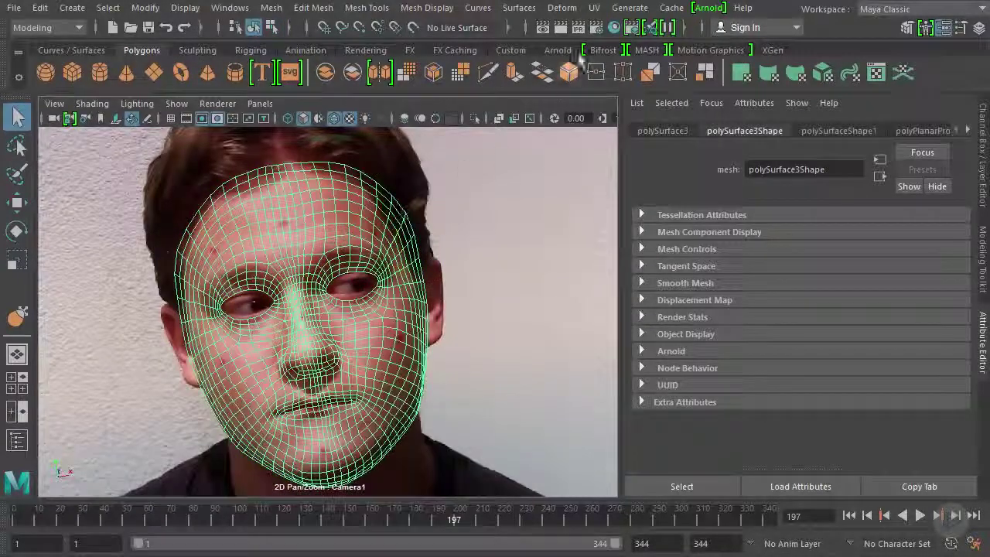
Open the UV Editor for the face mesh and hide the background image behind its UVs
click(594, 8)
click(626, 46)
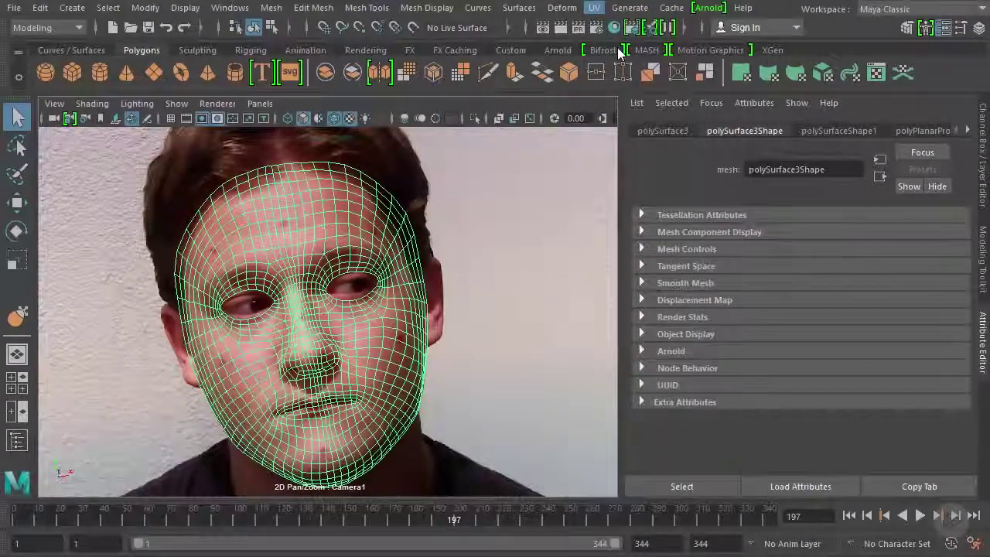
drag(0, 0, 188, 60)
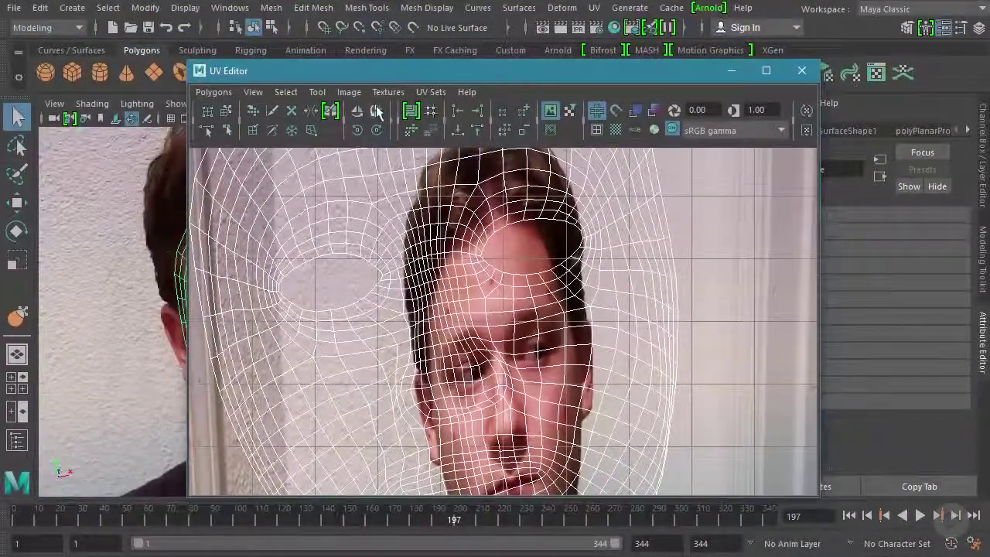
click(348, 91)
click(362, 116)
scroll(625, 277, down, 5)
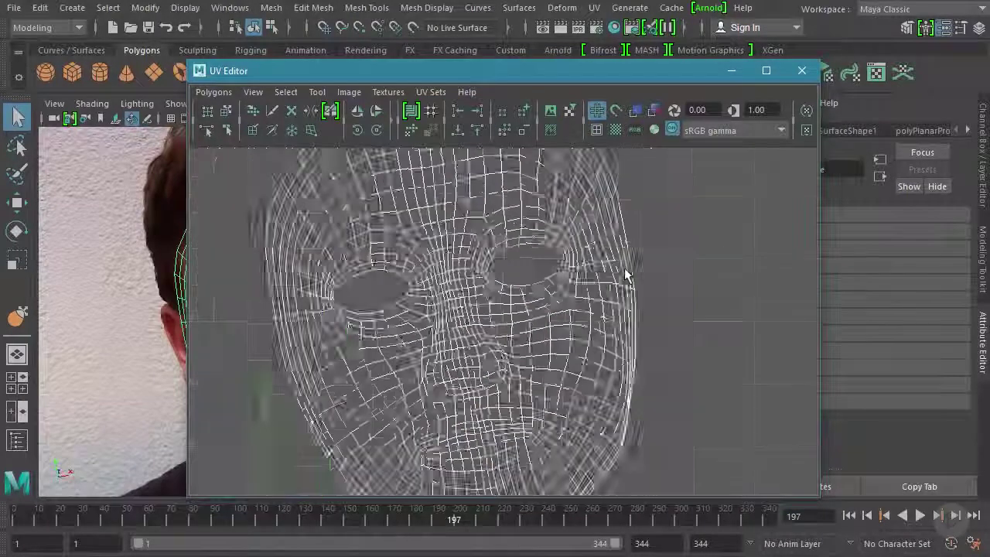
Select all UVs of the face mesh and unfold them
right_drag(516, 279, 584, 282)
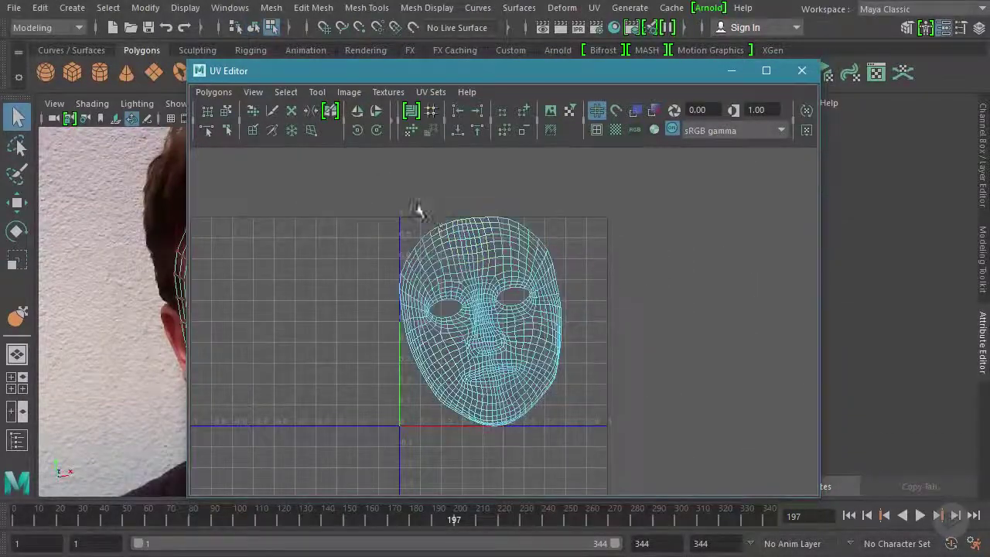
drag(391, 199, 635, 482)
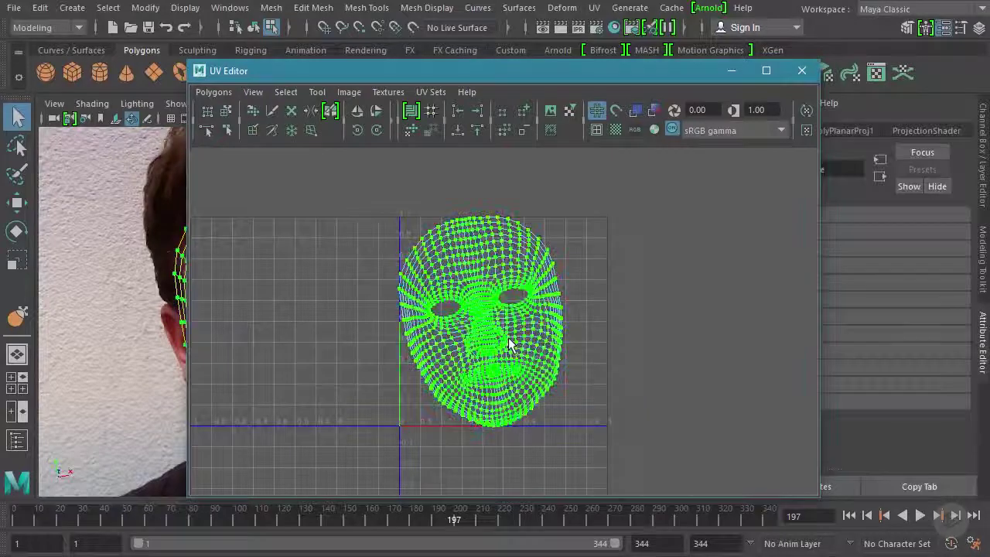
click(212, 91)
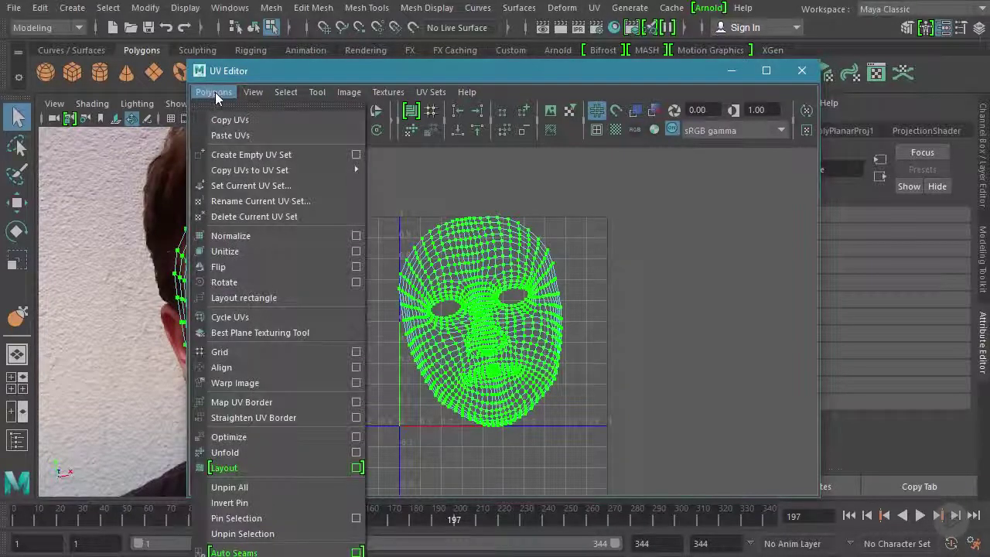
click(268, 455)
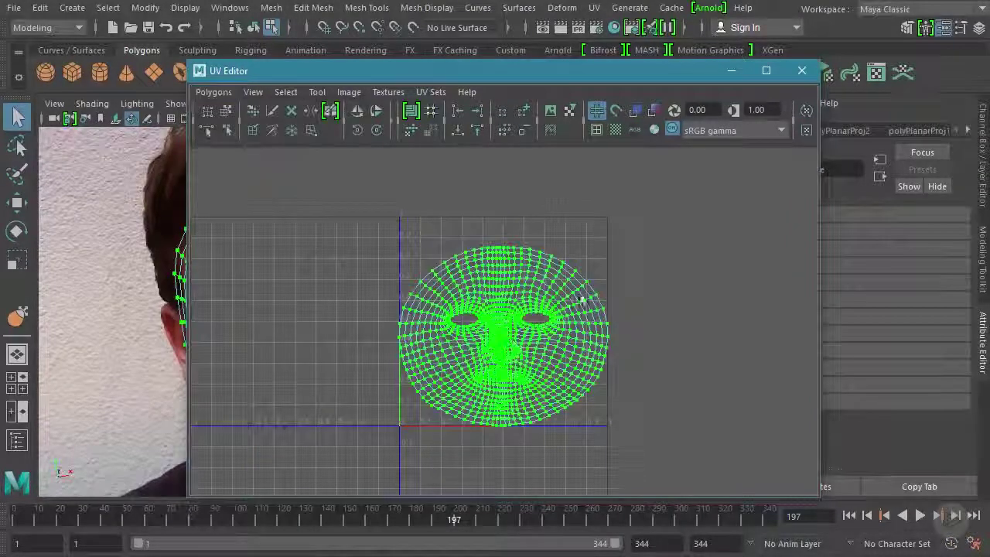
Center the unfolded face UV shell vertically in the 0 to 1 UV tile and scale it down slightly to leave a margin
right_drag(582, 310, 648, 311)
drag(359, 219, 725, 469)
key(w)
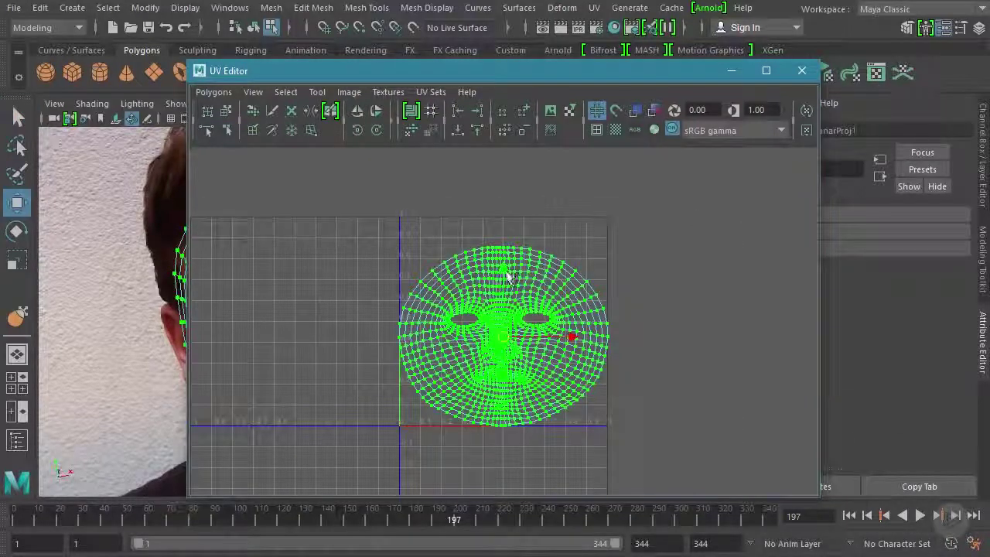
drag(509, 277, 504, 256)
key(r)
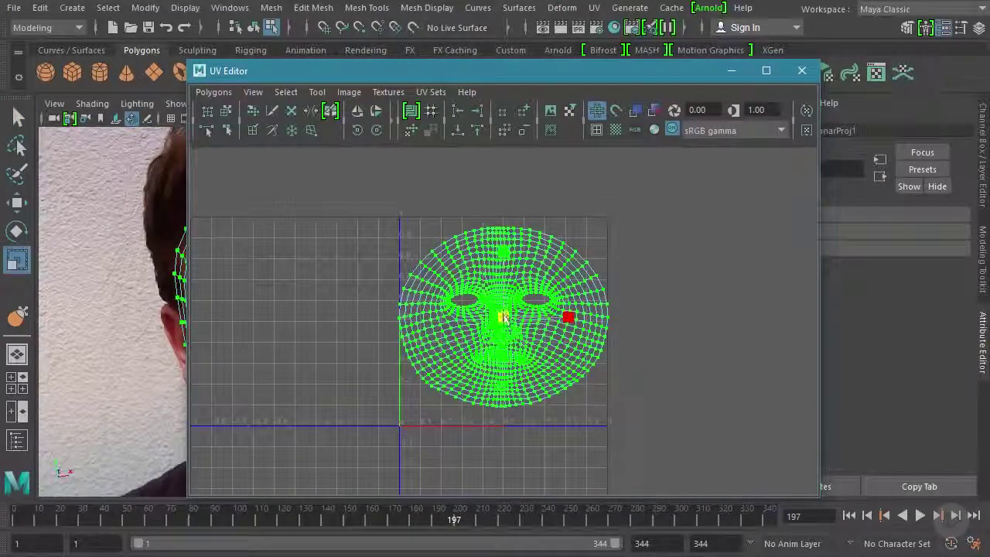
drag(505, 320, 503, 321)
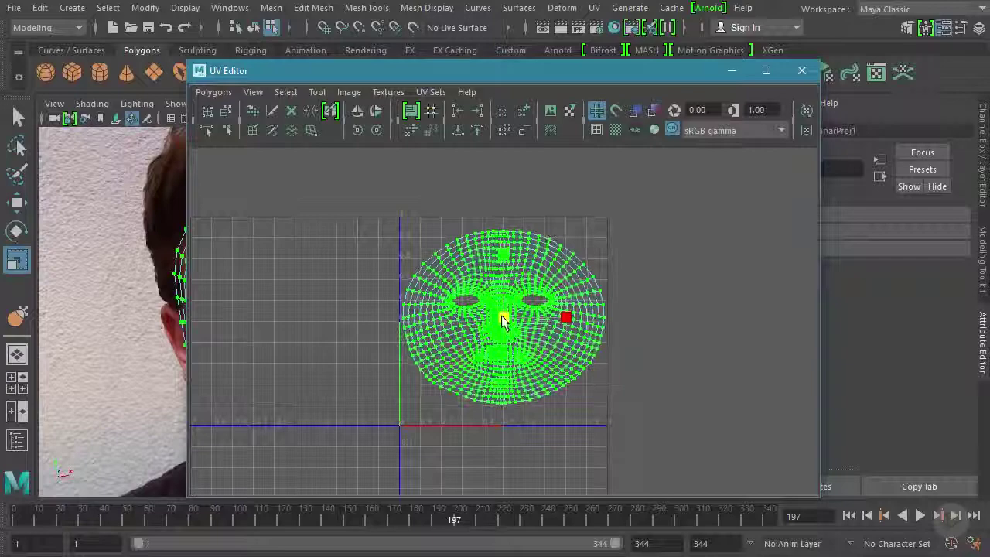
click(632, 317)
alt+right_drag(398, 289, 307, 306)
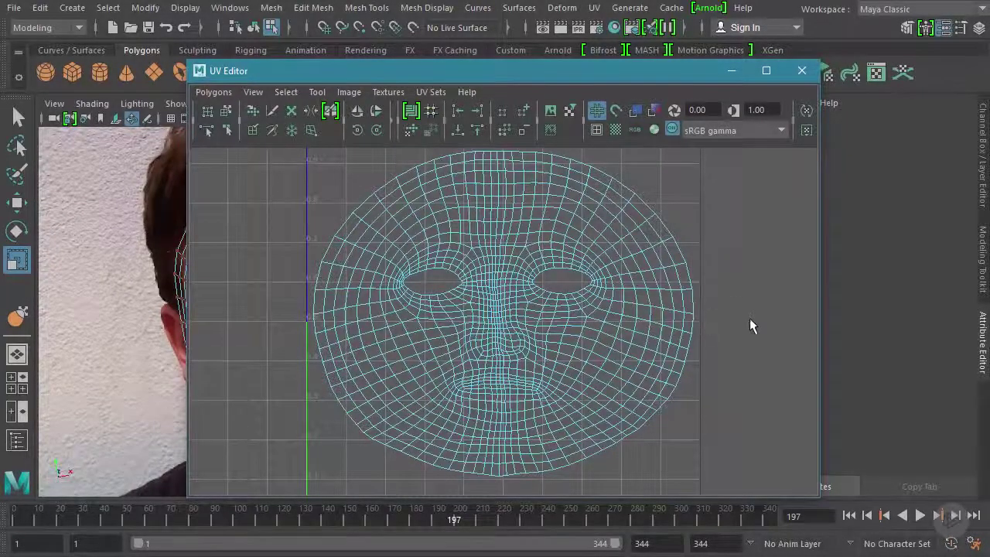
alt+right_drag(749, 318, 673, 307)
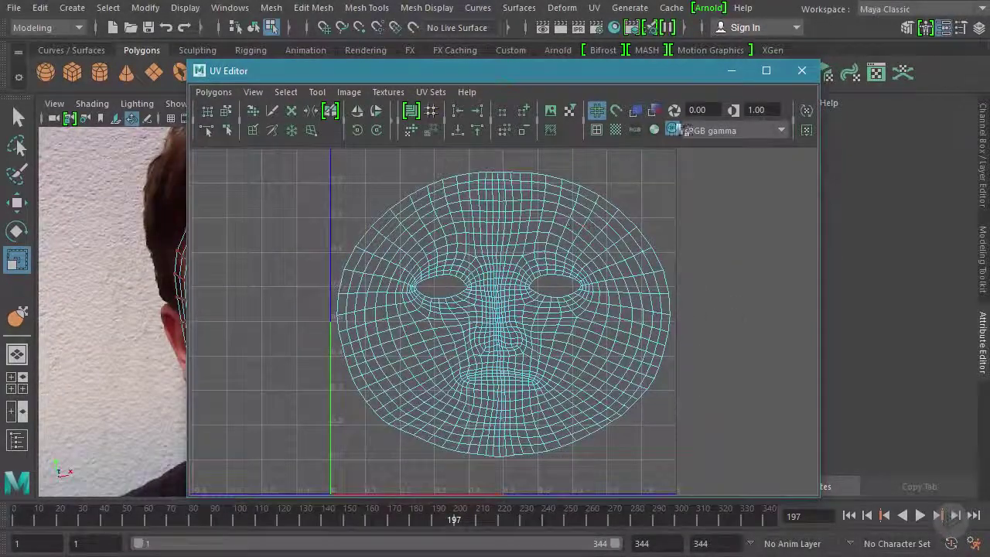
Close the UV Editor and return the face mesh to object mode with the Select tool active
click(802, 71)
right_drag(328, 223, 386, 210)
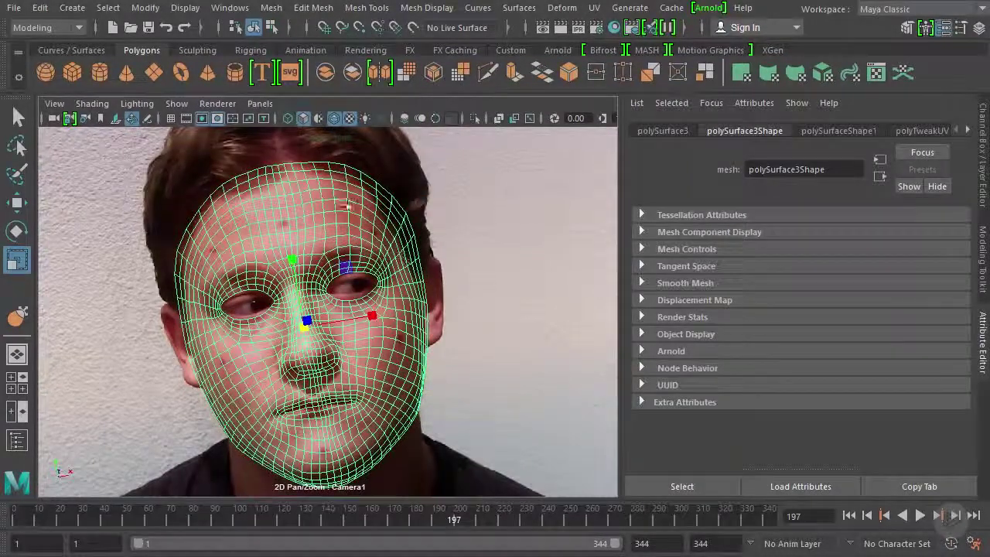
click(19, 117)
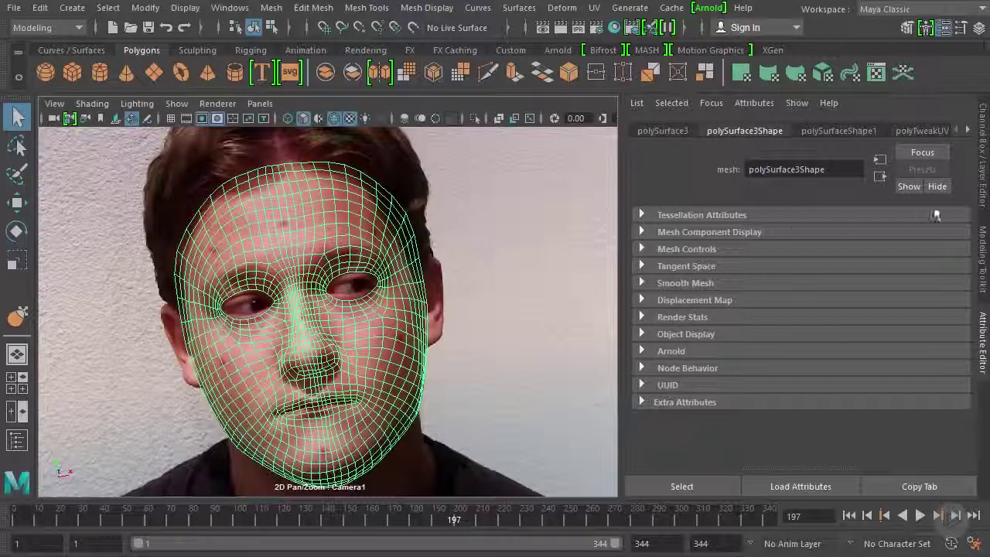
Display the Channel Box and the Outliner, and unhide the scanned head mesh object0
click(982, 185)
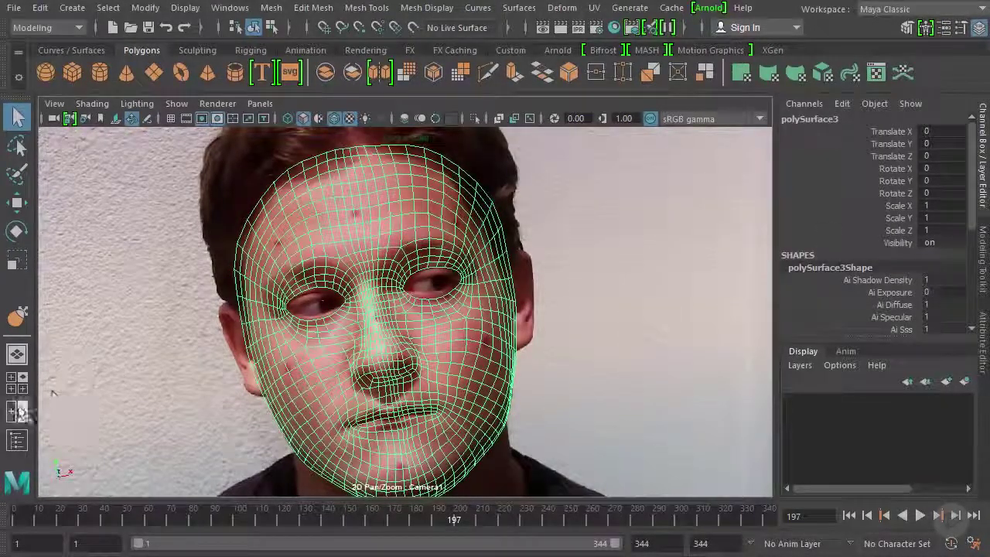
click(17, 438)
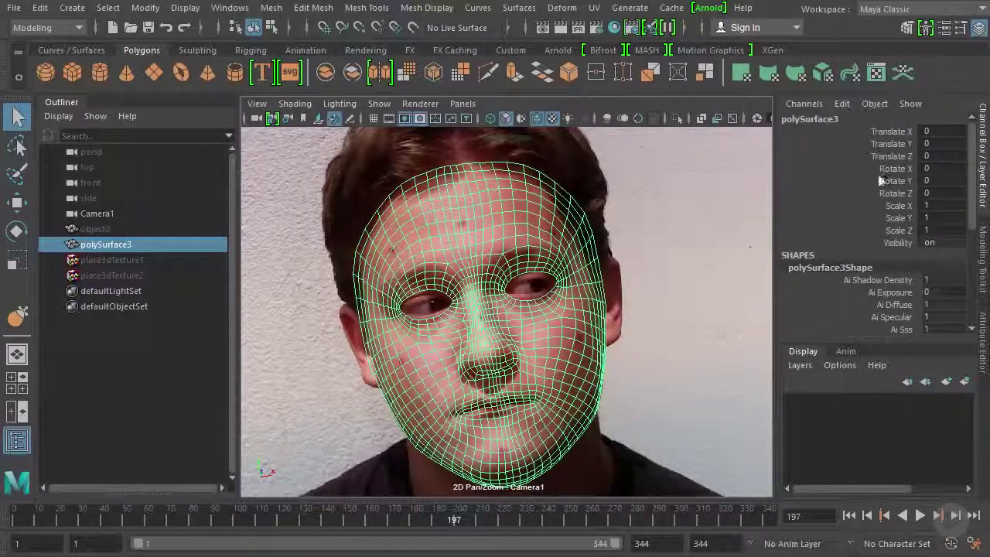
click(111, 228)
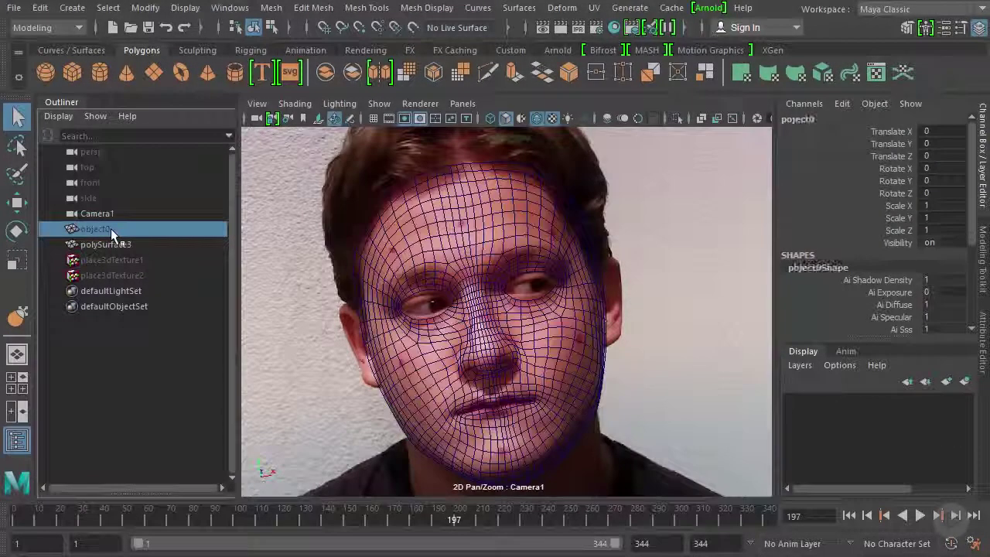
key(shift+h)
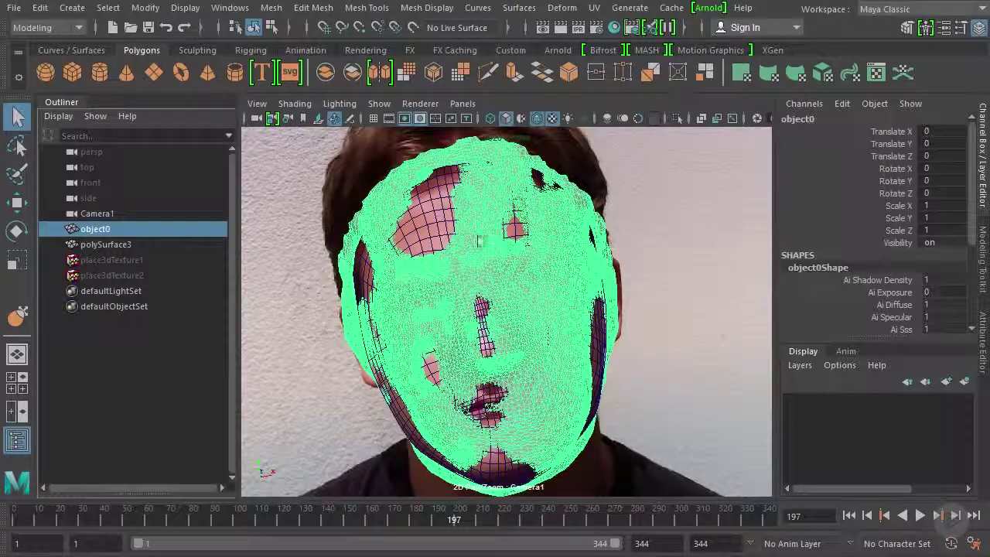
Switch the viewport to the persp camera and activate the Move tool on object0 to view its pivot from the side
click(466, 104)
mouse_move(499, 119)
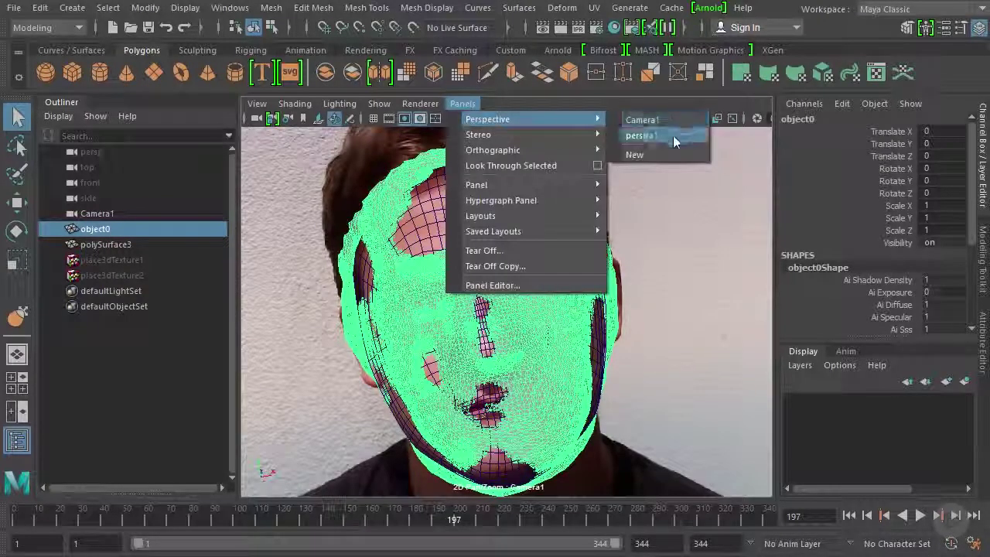
click(673, 135)
scroll(549, 288, down, 3)
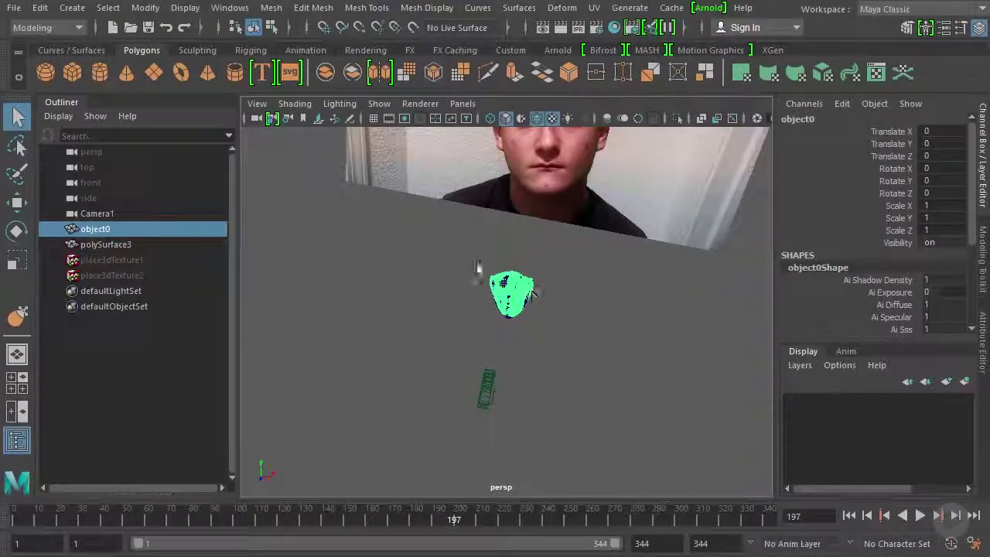
key(w)
alt+drag(597, 341, 517, 331)
alt+right_drag(517, 331, 744, 410)
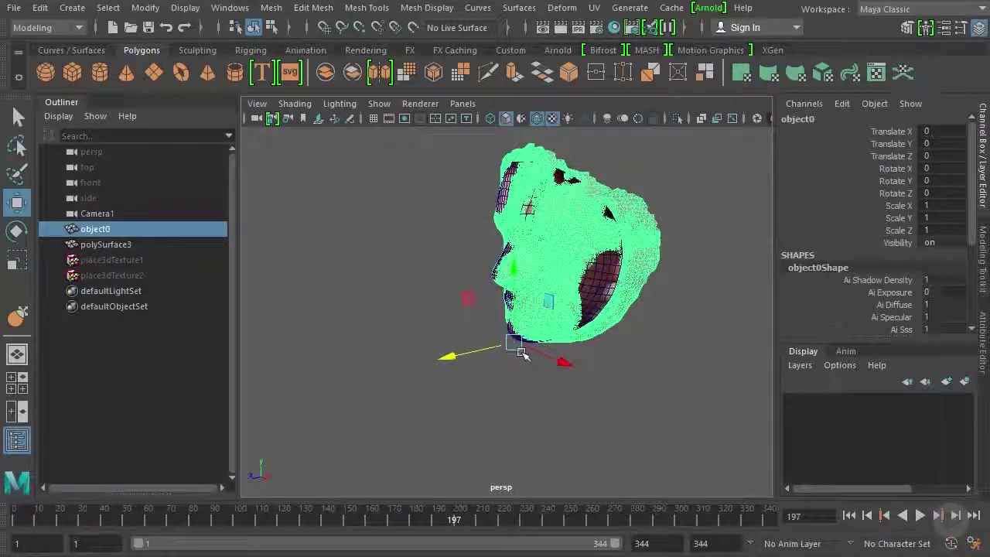
Turn on the viewport grid and select polySurface3 to compare its pivot with that of object0
click(374, 121)
alt+right_drag(433, 329, 548, 435)
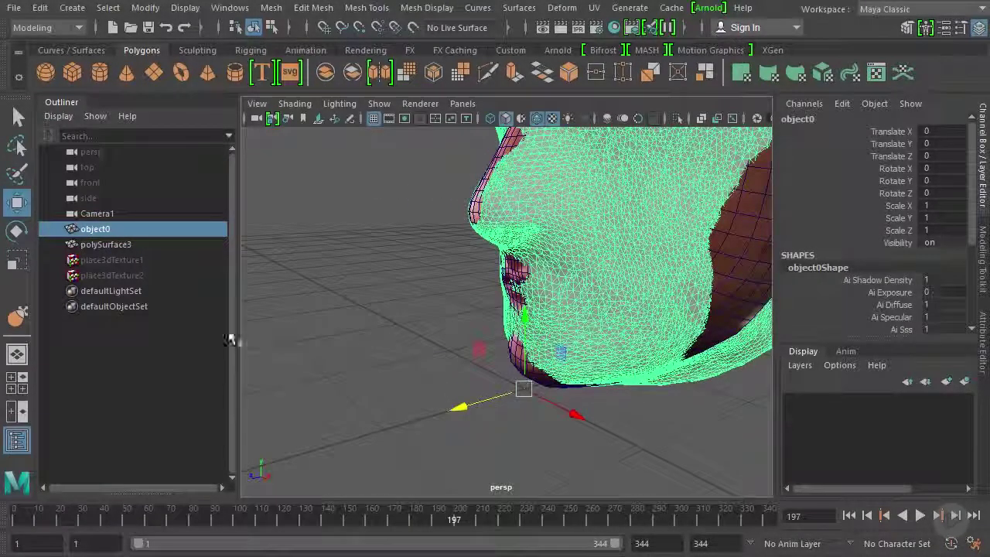
click(122, 246)
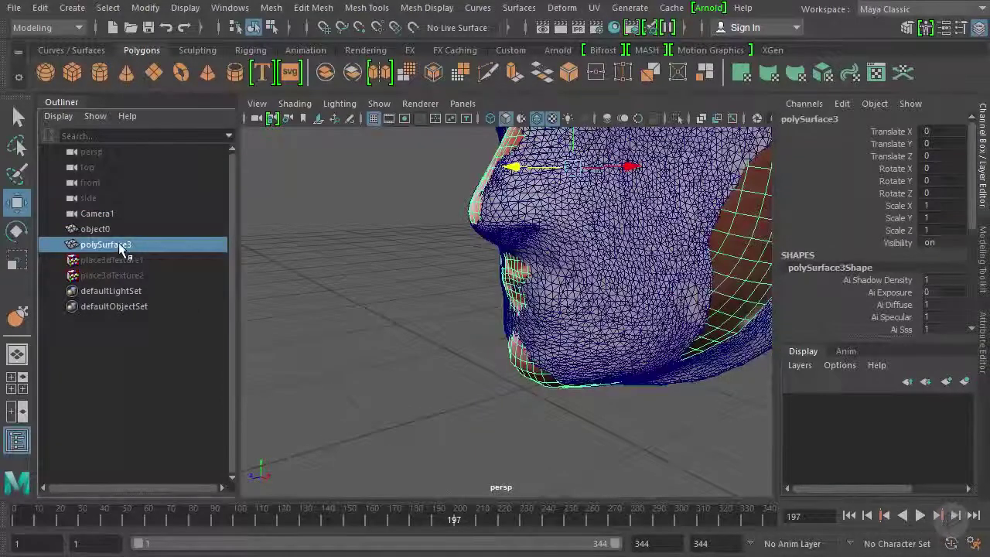
Move the pivot of polySurface3 to the world origin using grid snapping
key(f)
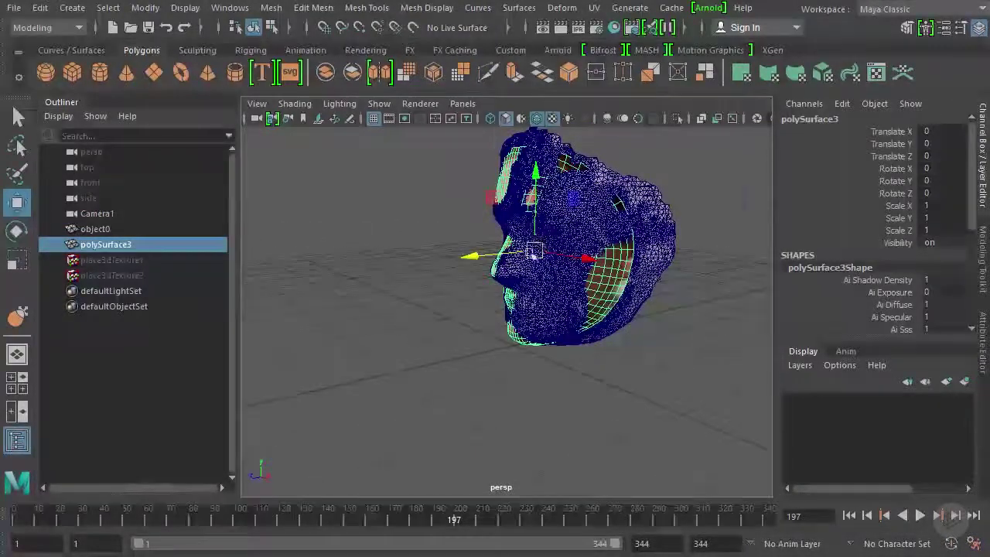
alt+right_drag(541, 263, 642, 294)
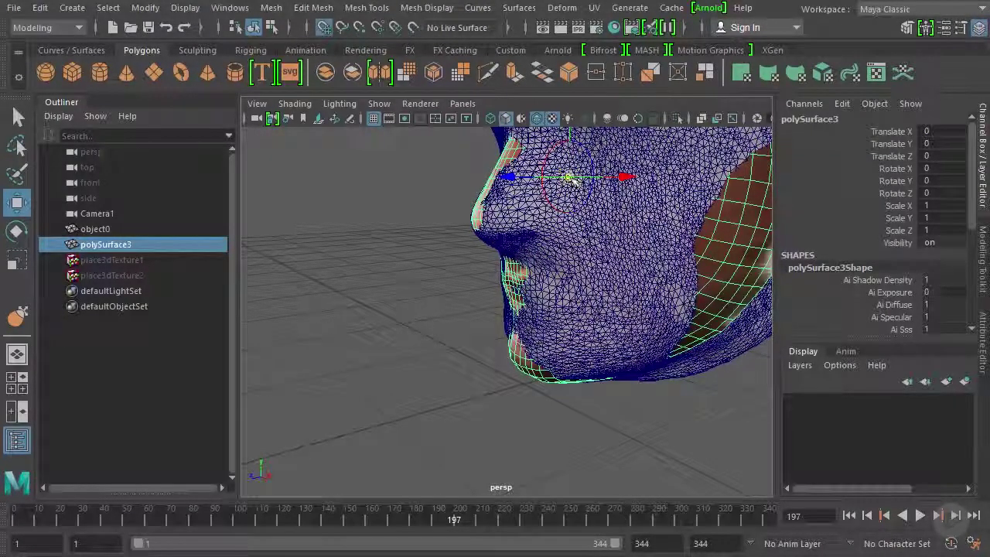
drag(572, 180, 523, 384)
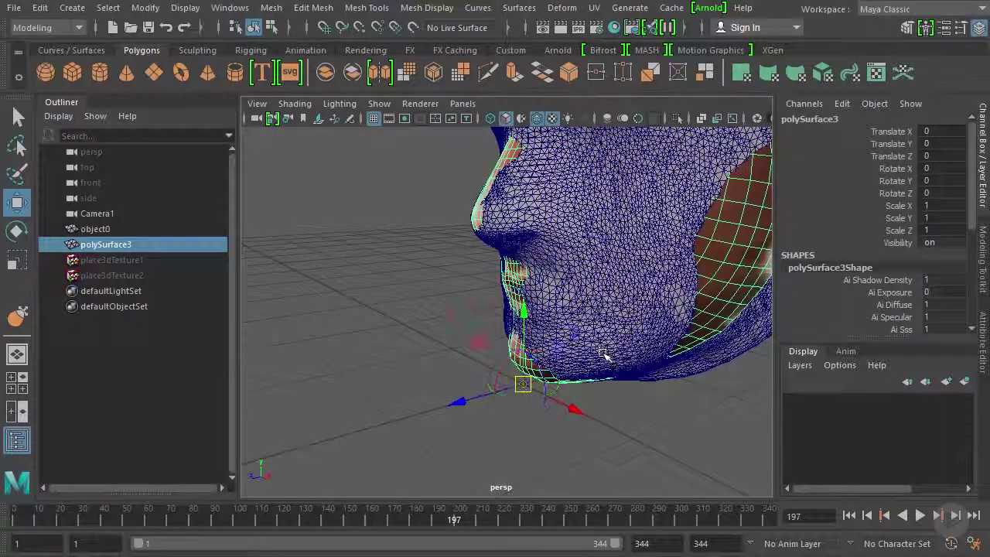
alt+drag(611, 362, 633, 311)
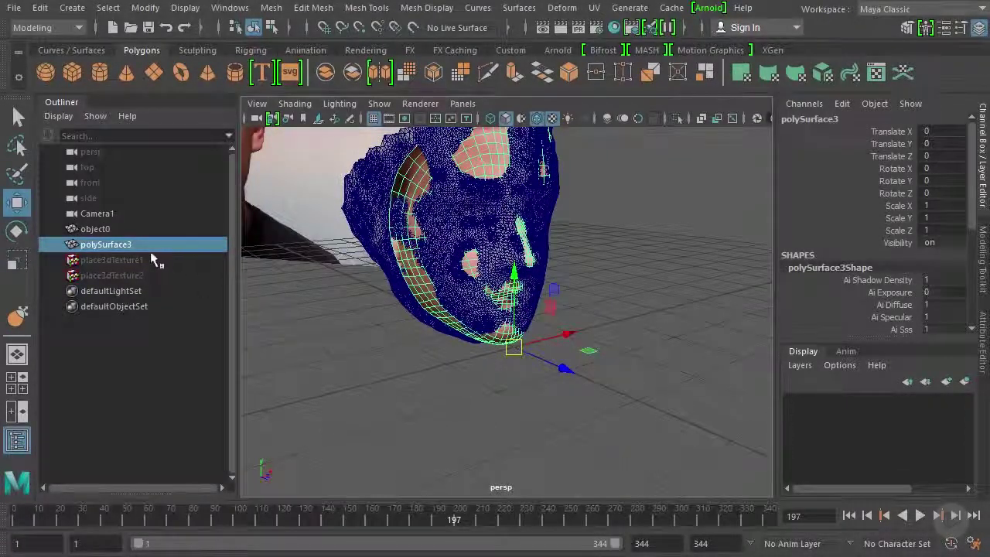
Rename polySurface3 as NukeFaceModel01
double_click(129, 245)
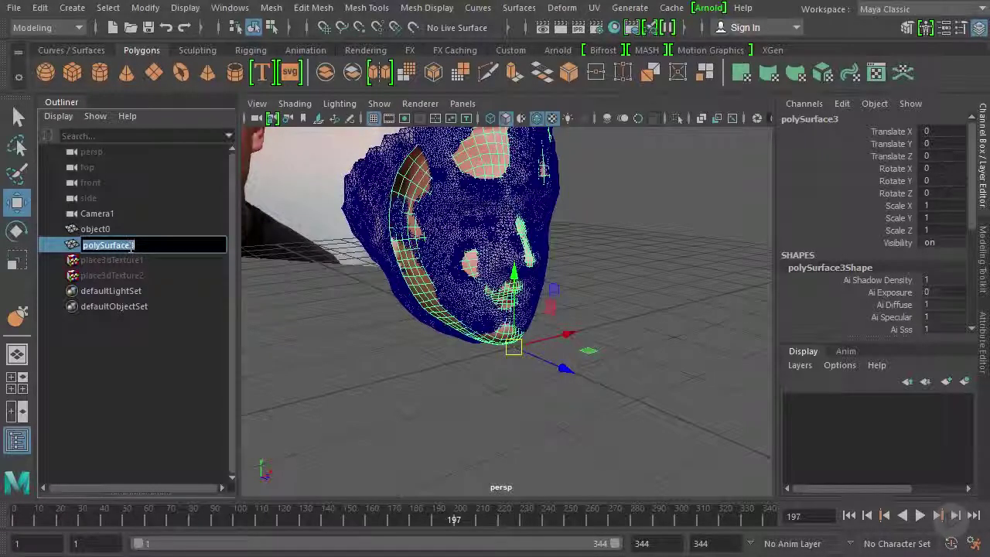
text(NukeFaceModel01)
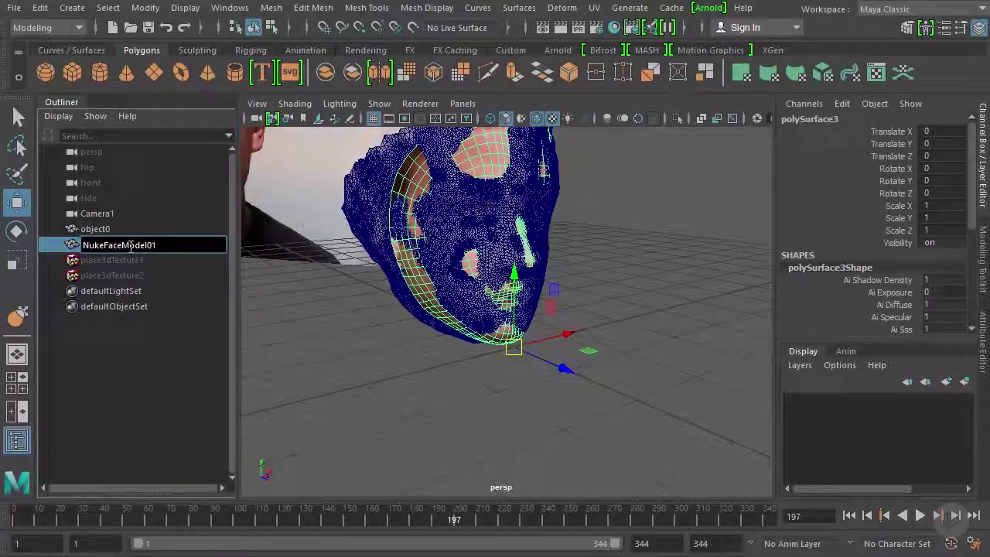
key(Return)
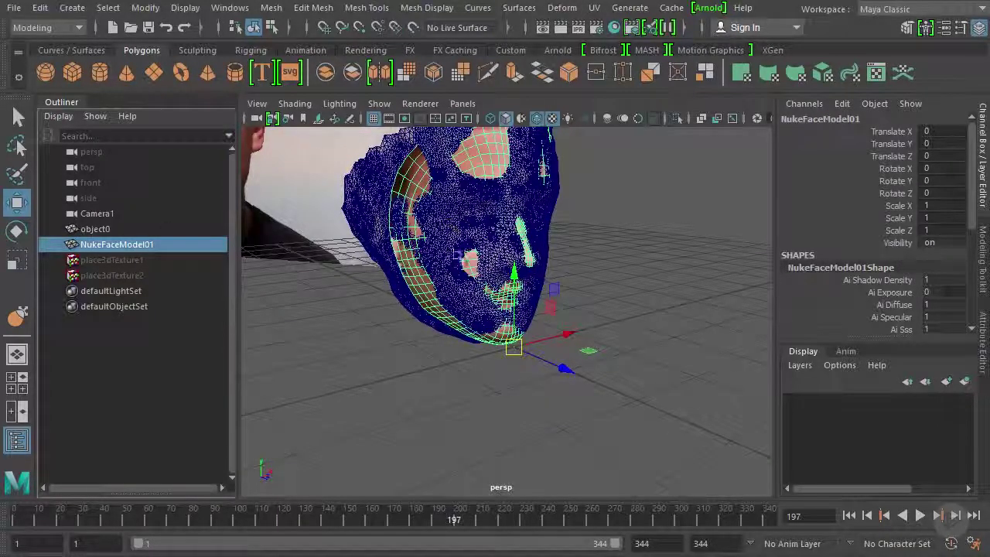
Start exporting the selected NukeFaceModel01 mesh with the file type set to FBX export
click(17, 9)
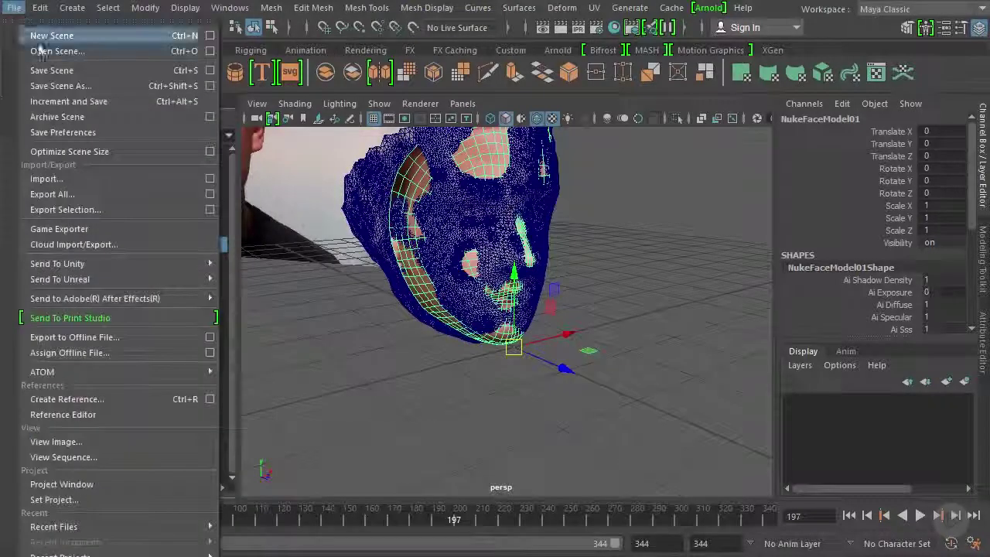
click(210, 213)
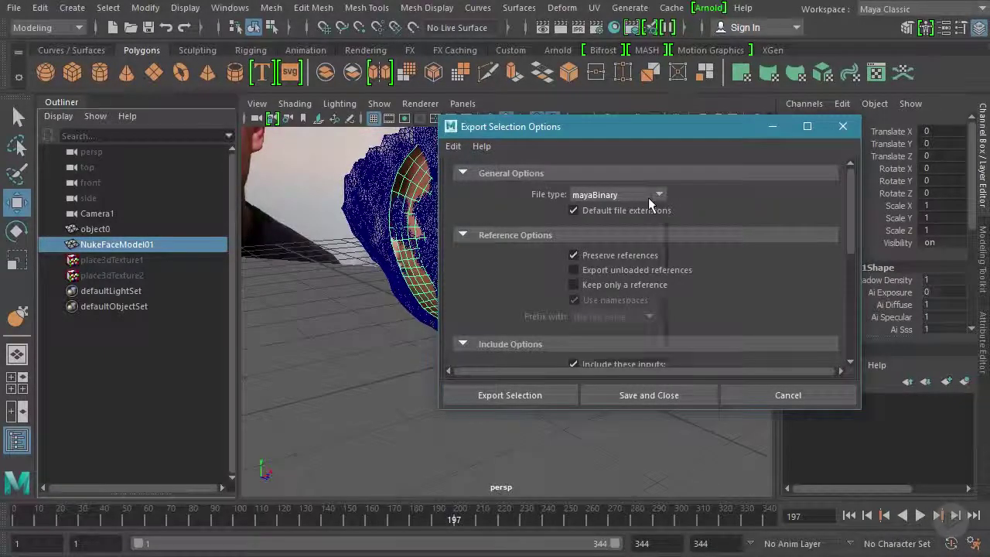
click(648, 197)
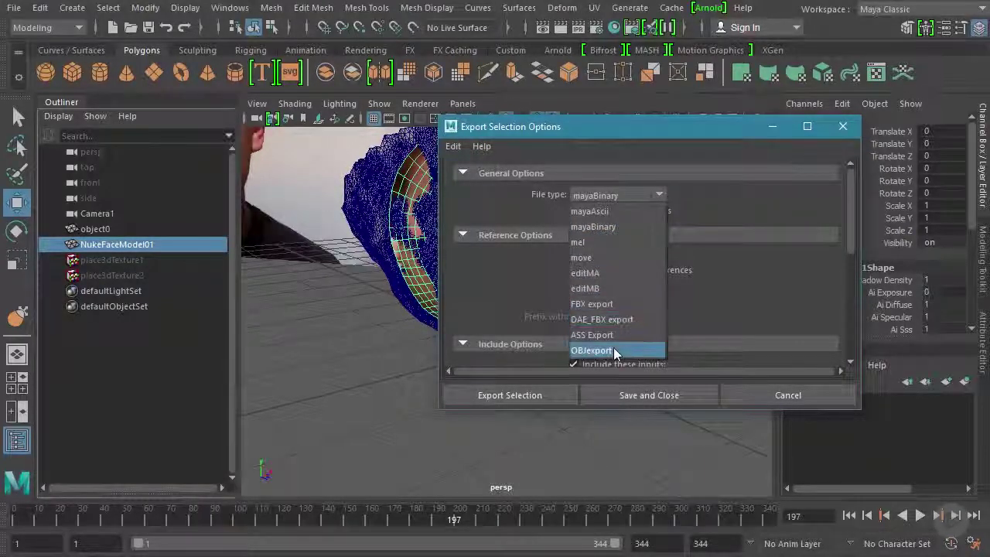
click(612, 304)
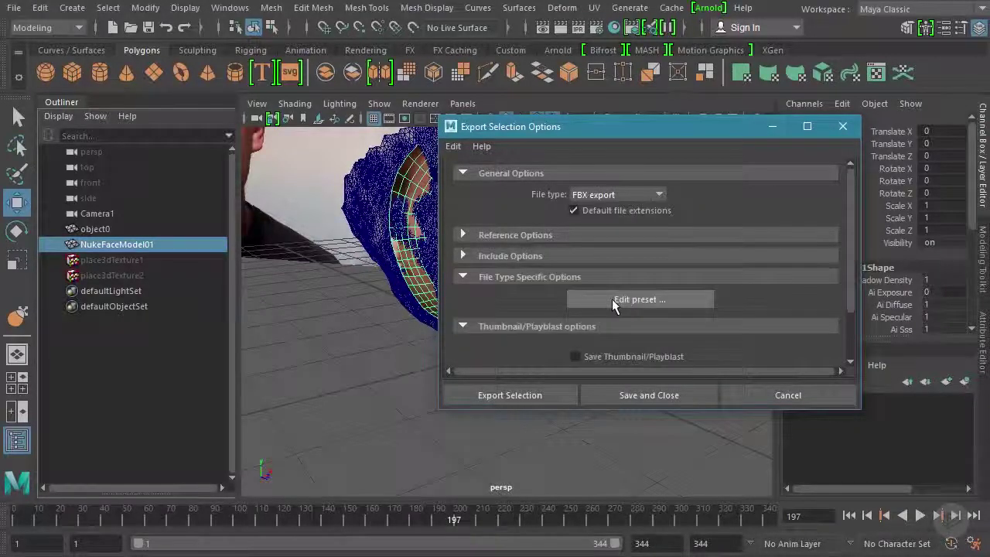
click(541, 396)
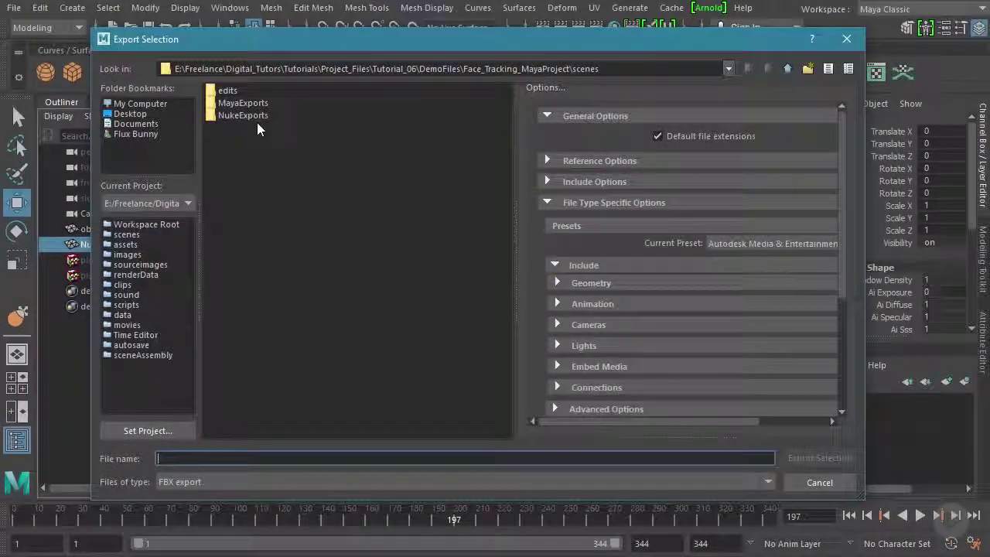
Export the selection into the MayaExports folder as NukeFace01 and dismiss the export report
double_click(241, 103)
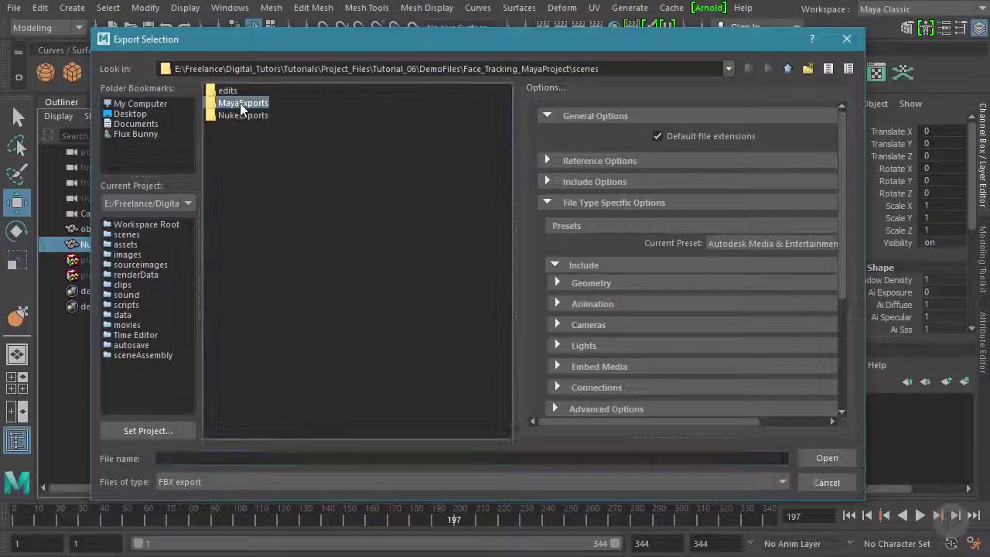
click(188, 458)
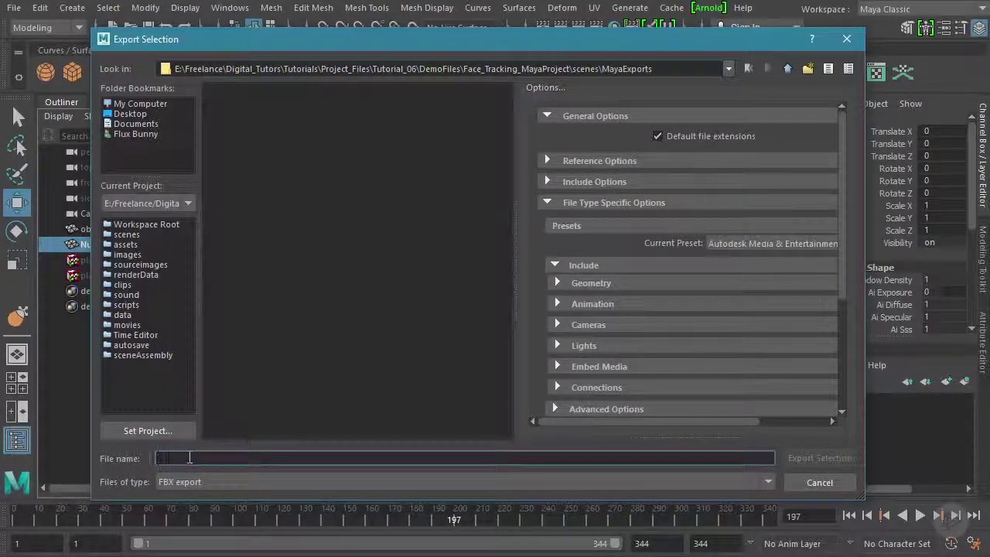
text(NukeFa)
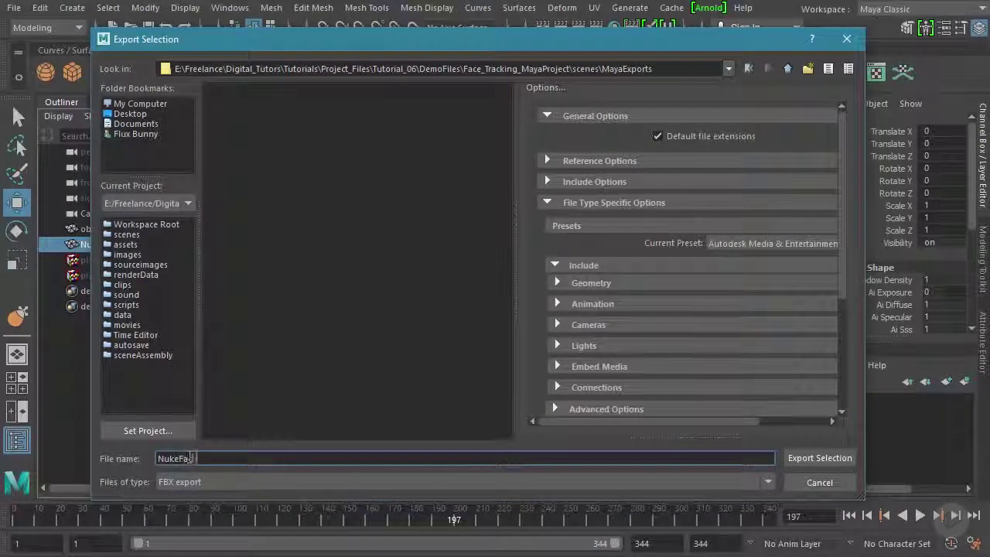
text(ce01)
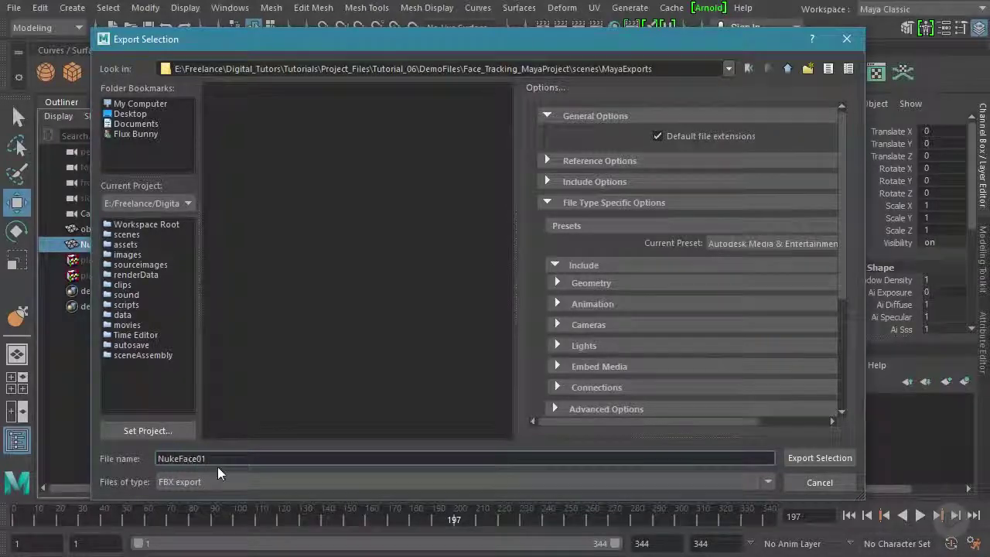
click(820, 458)
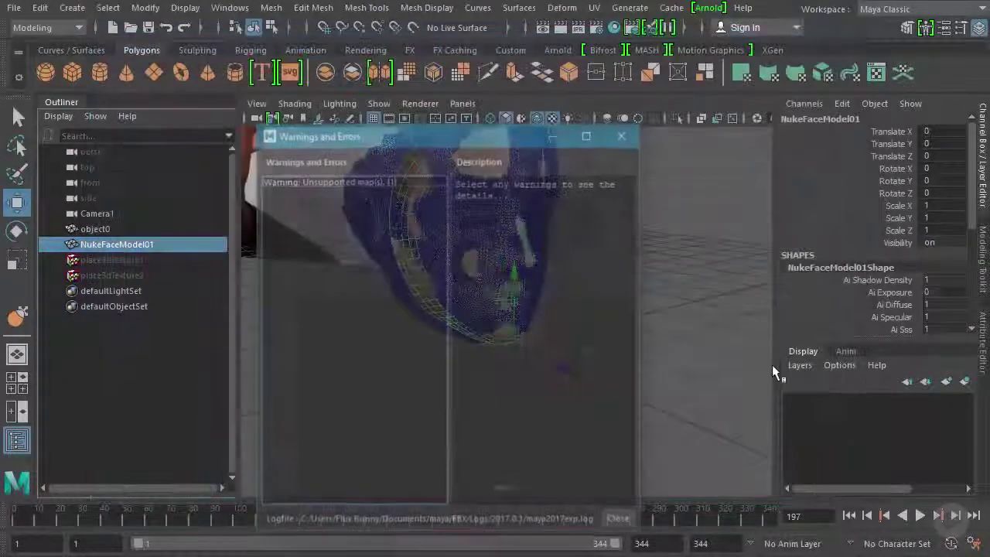
click(623, 137)
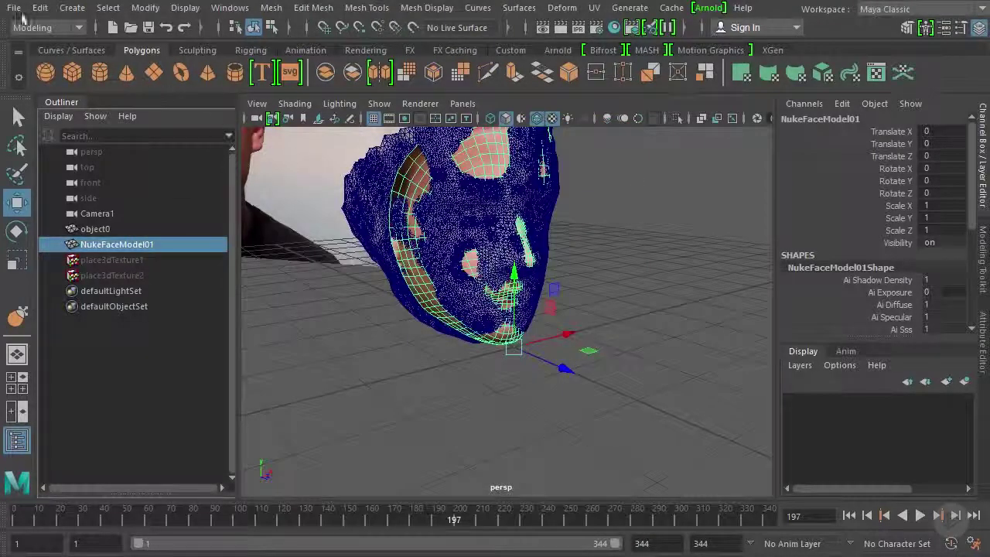
click(14, 8)
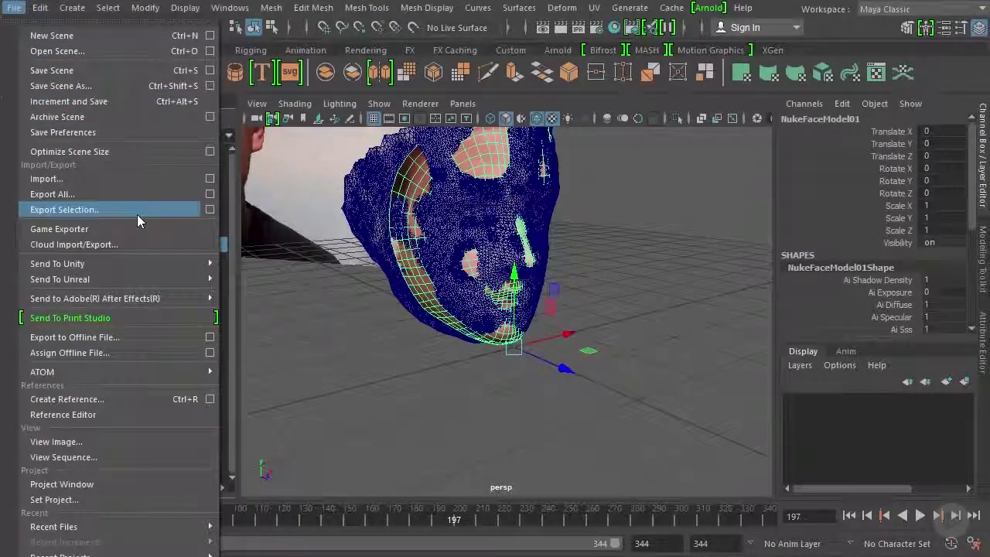
click(137, 215)
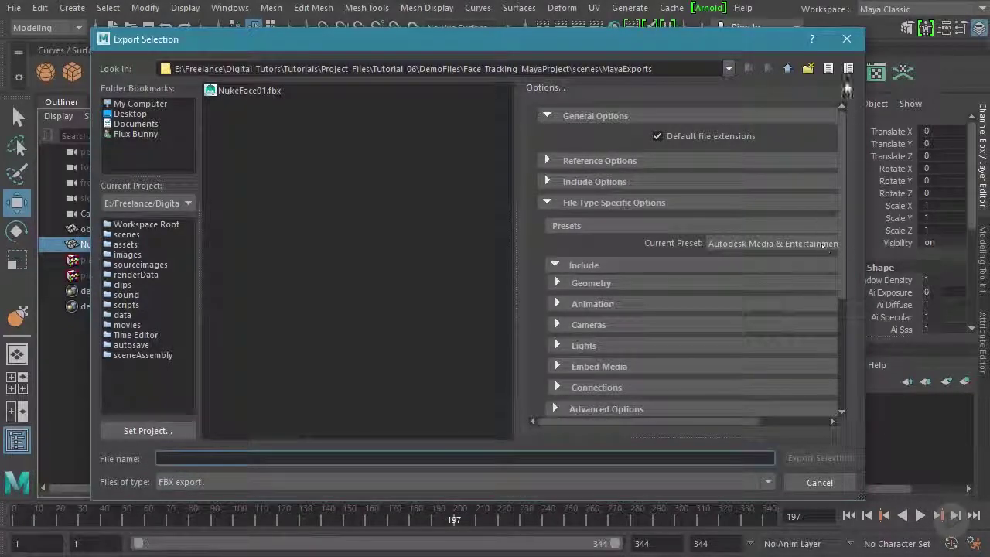
click(846, 39)
click(14, 8)
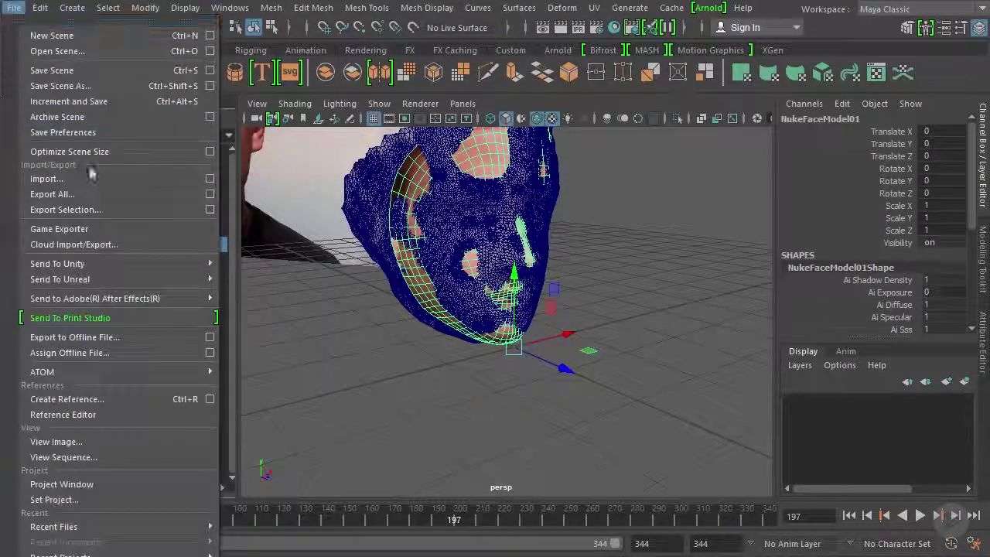
click(209, 195)
click(652, 193)
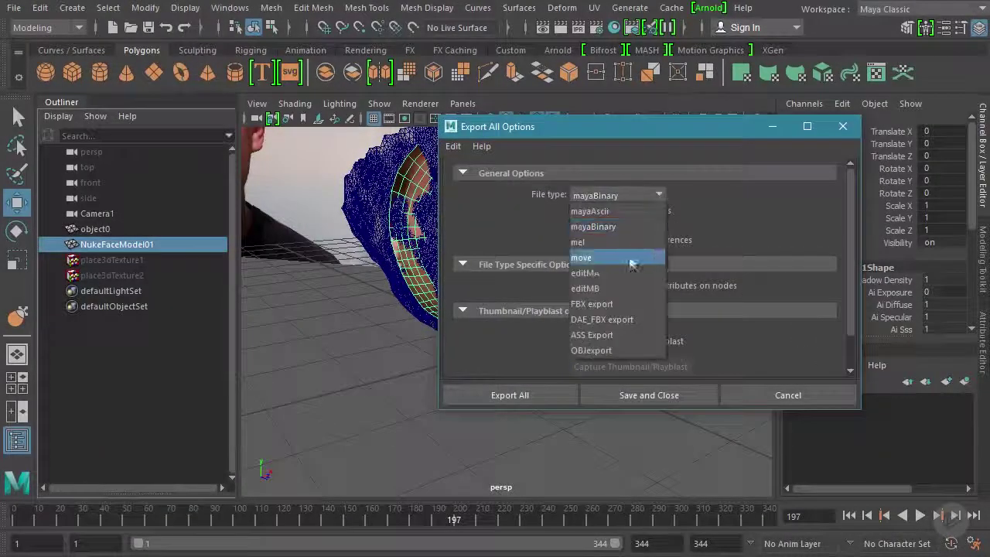
click(625, 348)
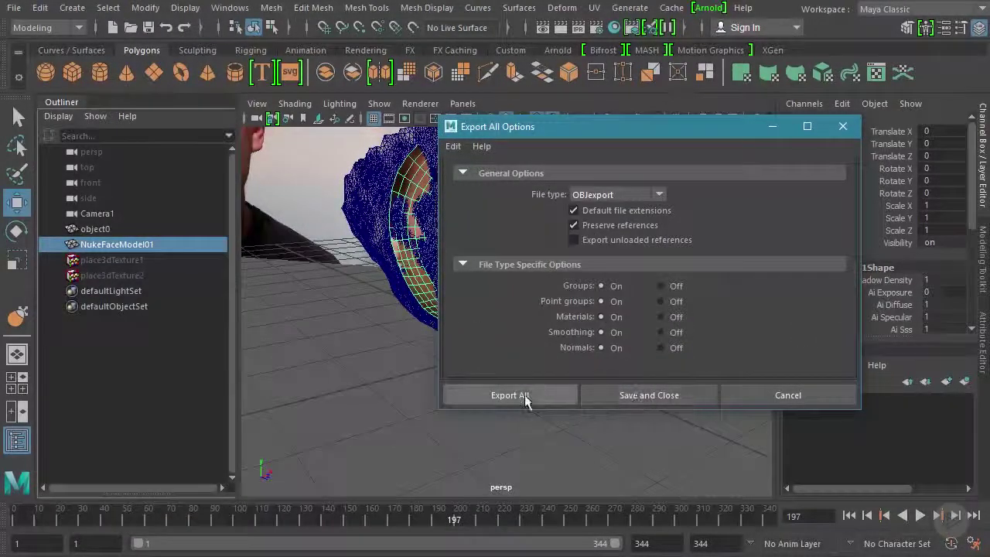
click(791, 396)
Export the selected NukeFaceModel01 mesh with the OBJexport file type as NukeFace01 in the MayaExports folder
click(14, 8)
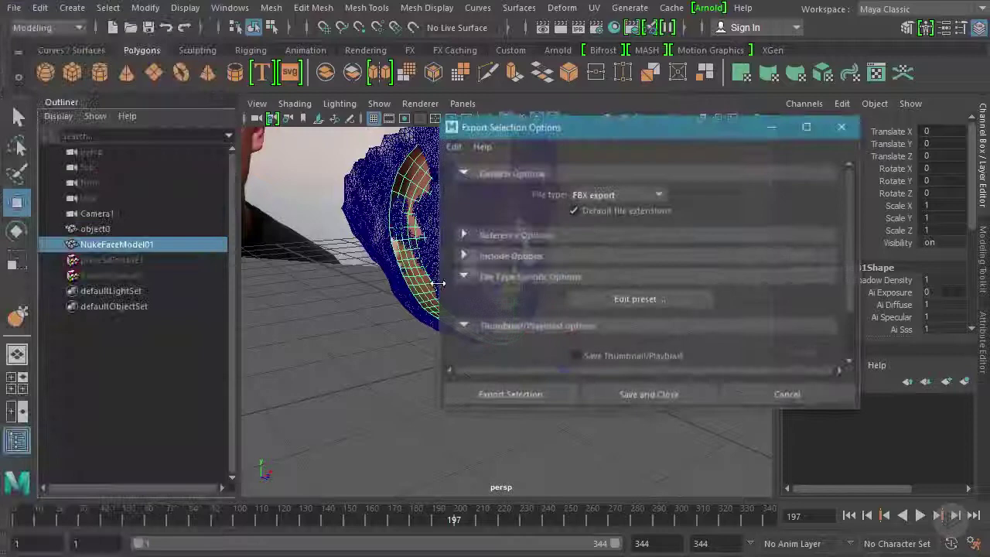
click(210, 209)
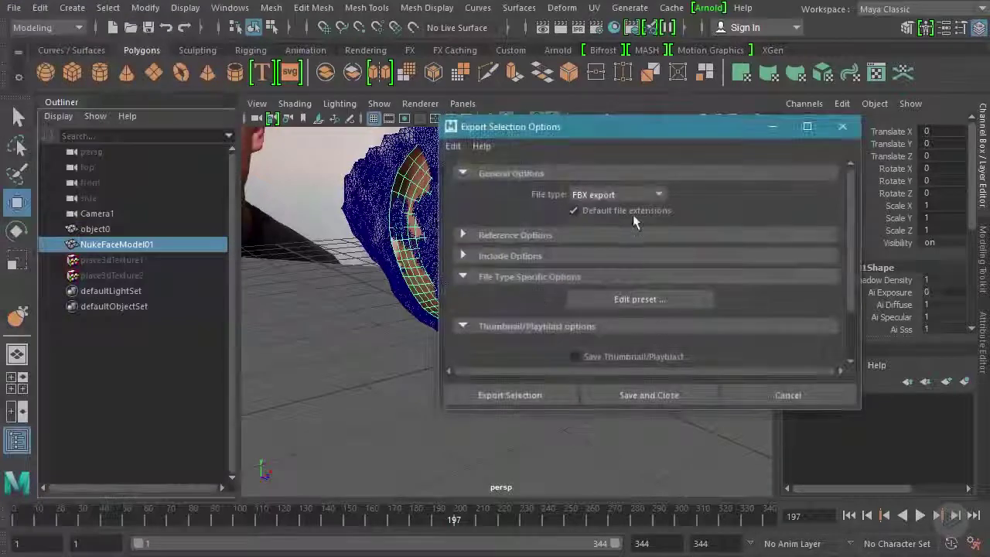
click(630, 195)
click(613, 319)
click(530, 396)
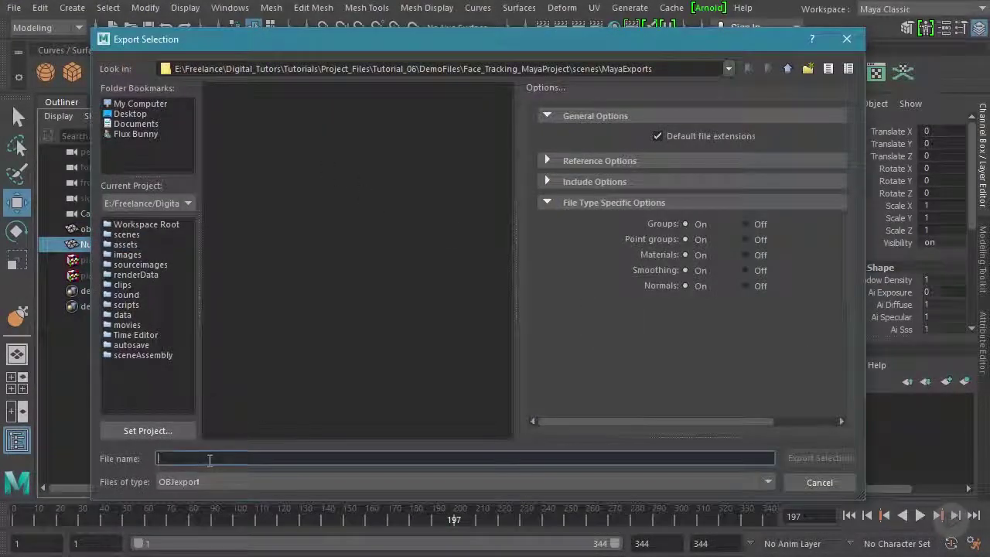
text(NukeFac)
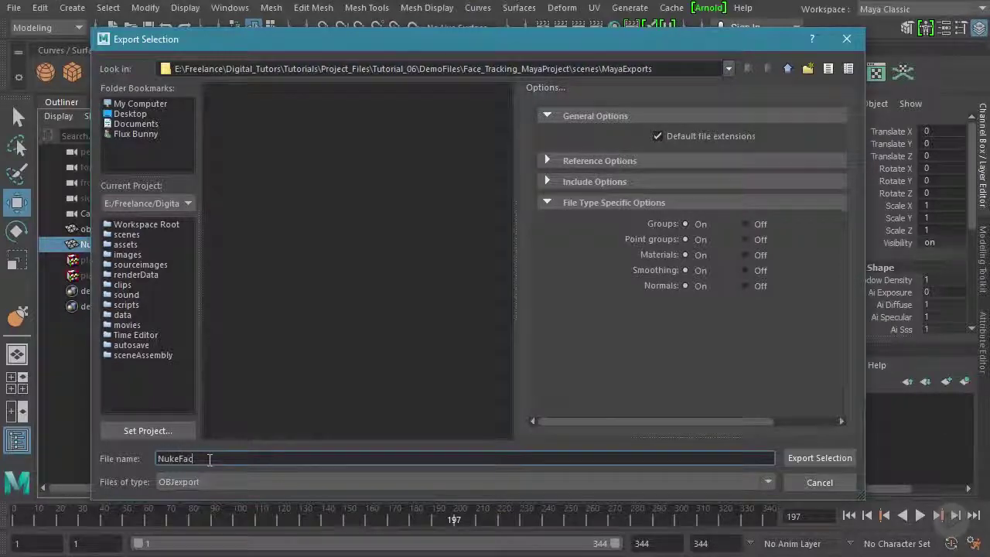
text(e01)
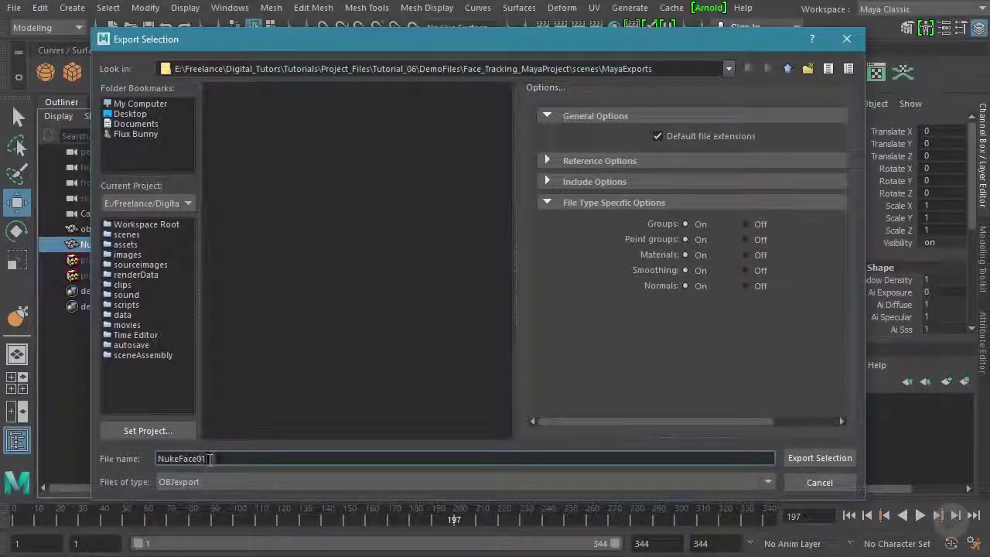
click(809, 458)
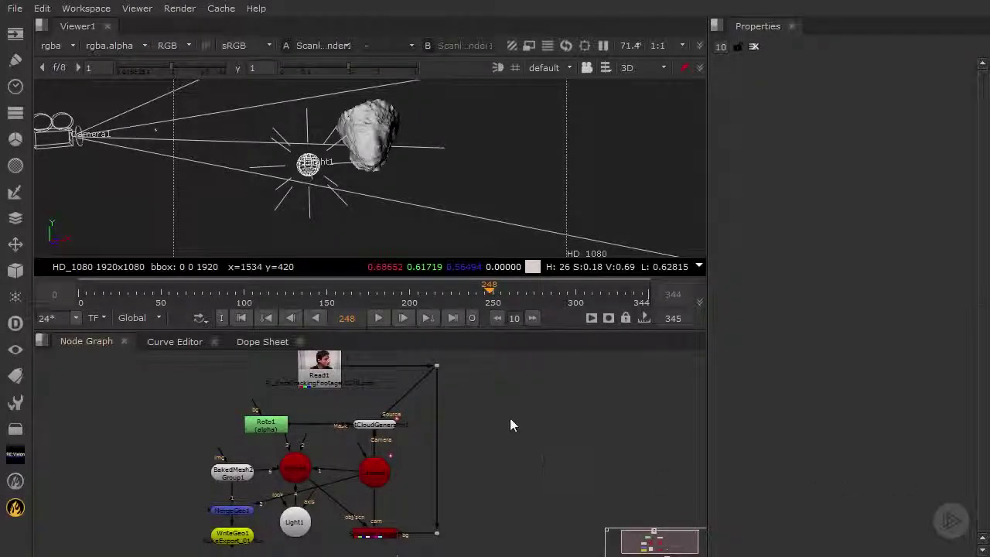
Switch to Nuke and delete the WriteGeo1 and MergeGeo1 nodes from the node graph
middle_drag(394, 446, 417, 389)
scroll(406, 425, up, 5)
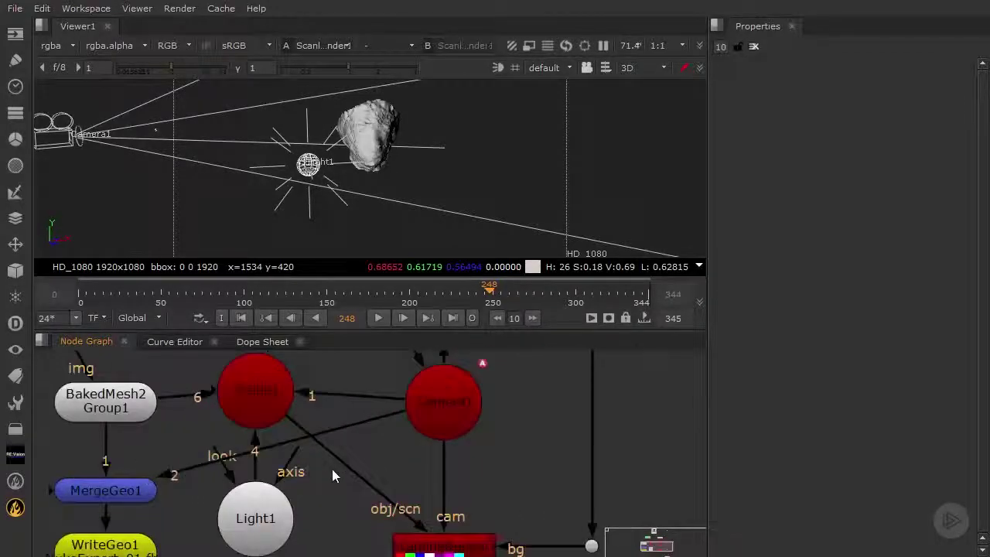
middle_drag(331, 469, 410, 409)
click(219, 502)
key(Delete)
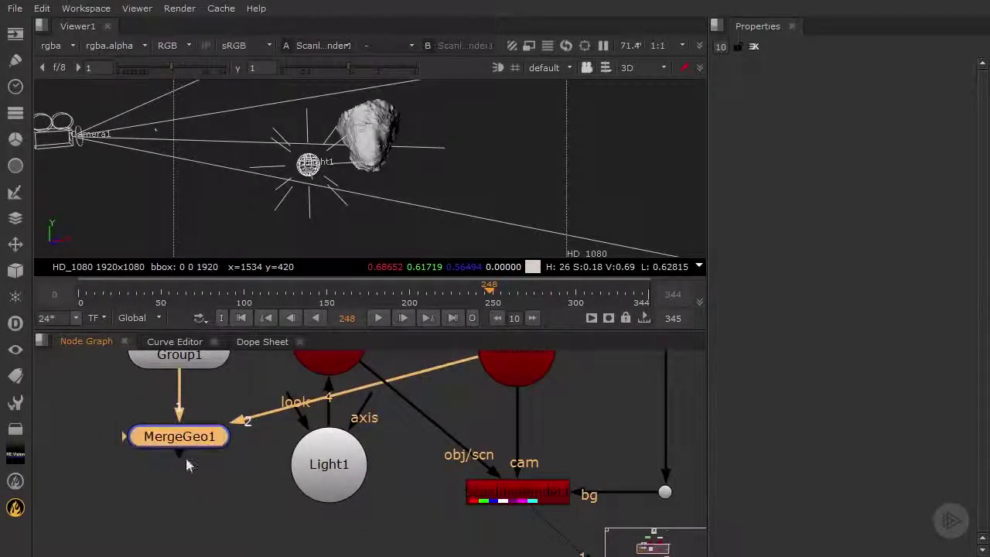
middle_drag(338, 400, 309, 452)
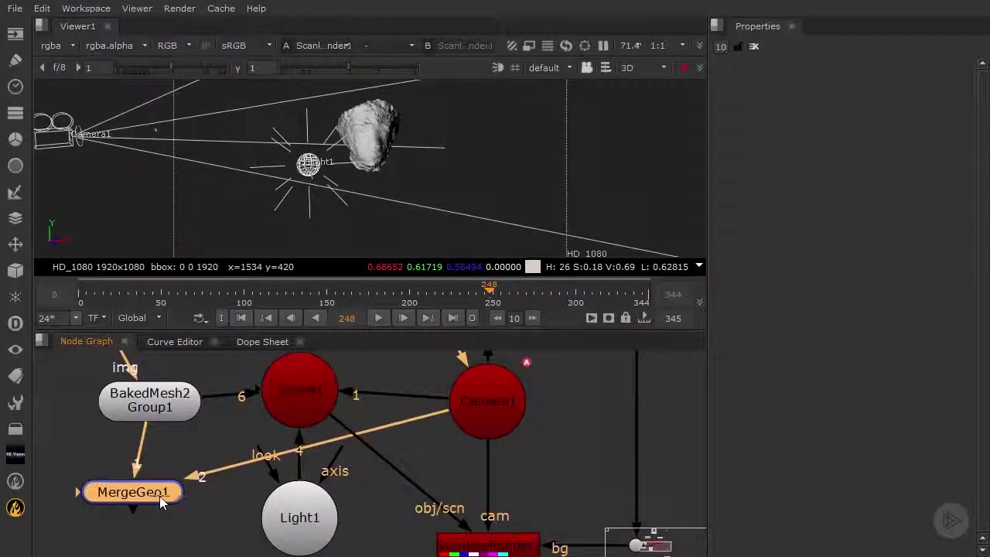
key(Delete)
Delete the Light1 node and the BakedMesh2 Group1 node connected to the scene node
click(286, 515)
key(Delete)
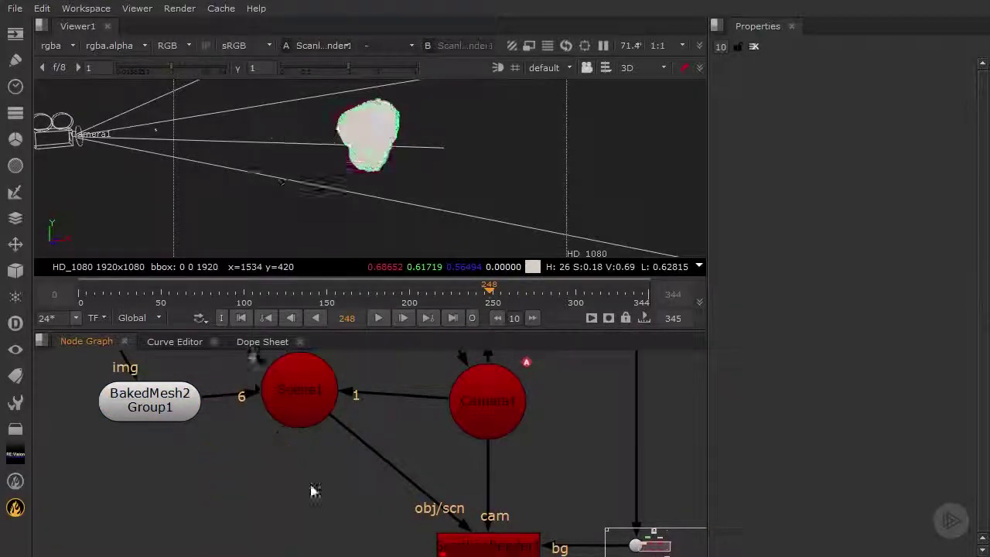
middle_drag(287, 476, 300, 550)
mouse_move(177, 483)
mouse_down()
mouse_move(189, 471)
mouse_move(159, 476)
mouse_up()
key(Delete)
scroll(491, 434, down, 3)
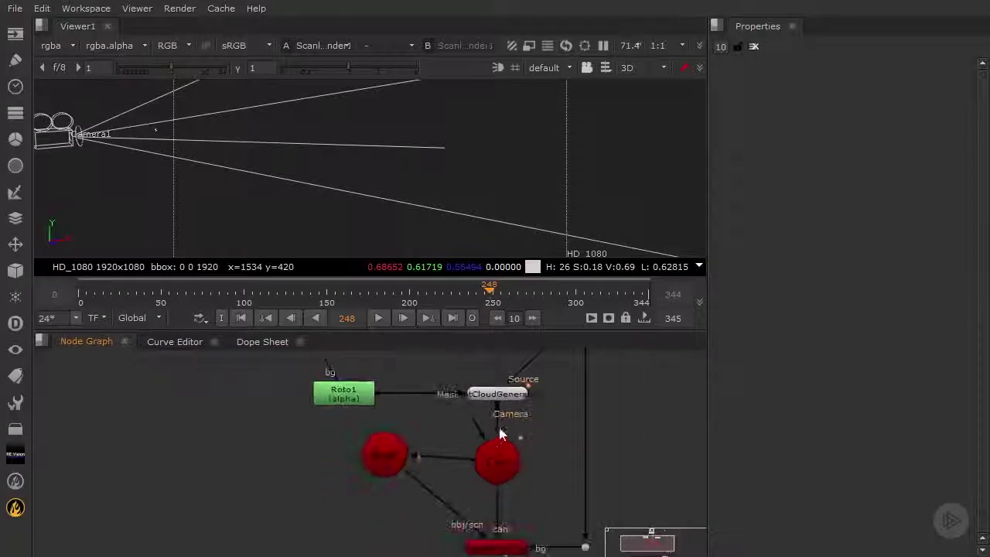
scroll(573, 397, up, 1)
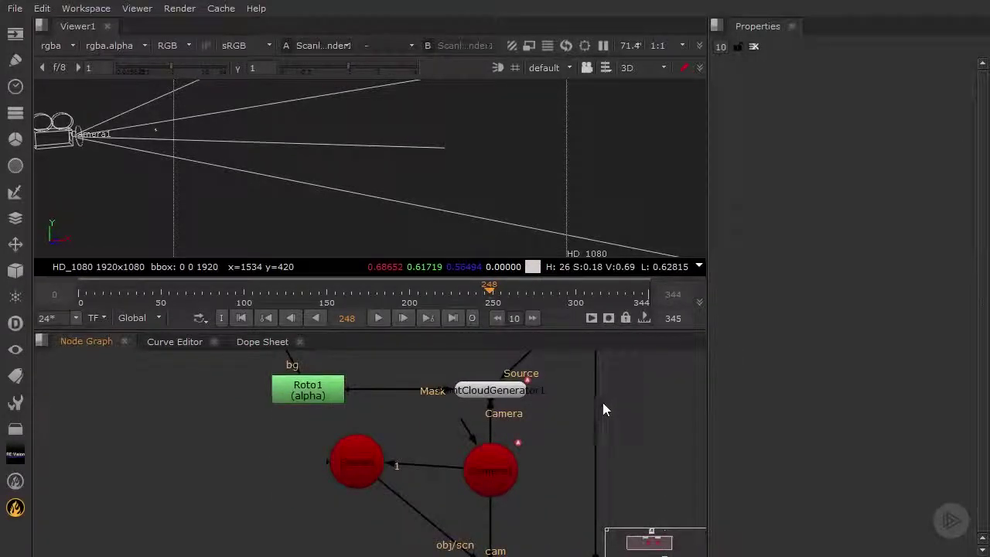
Delete the PointCloudGenerator1 node between the Roto1 and camera nodes
middle_drag(603, 402, 444, 464)
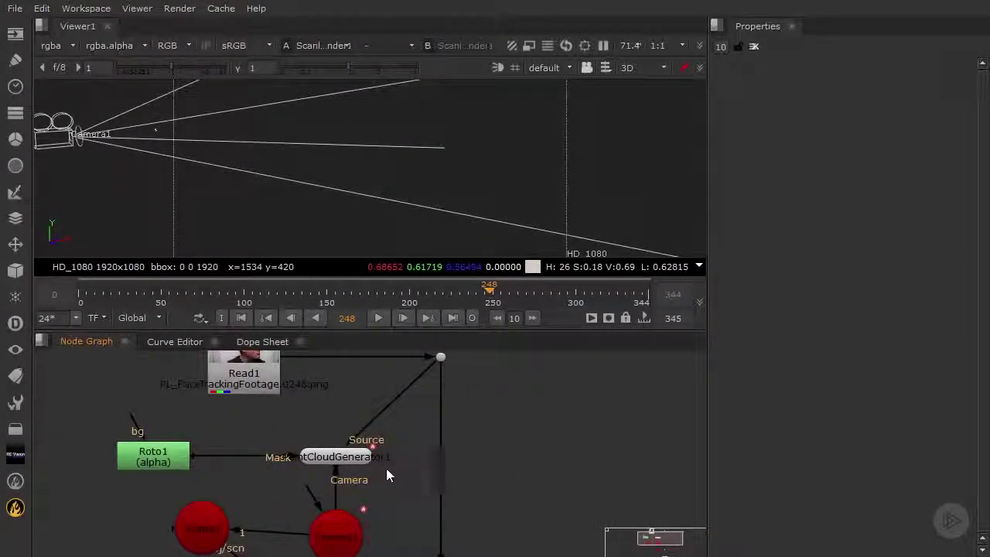
drag(348, 469, 364, 456)
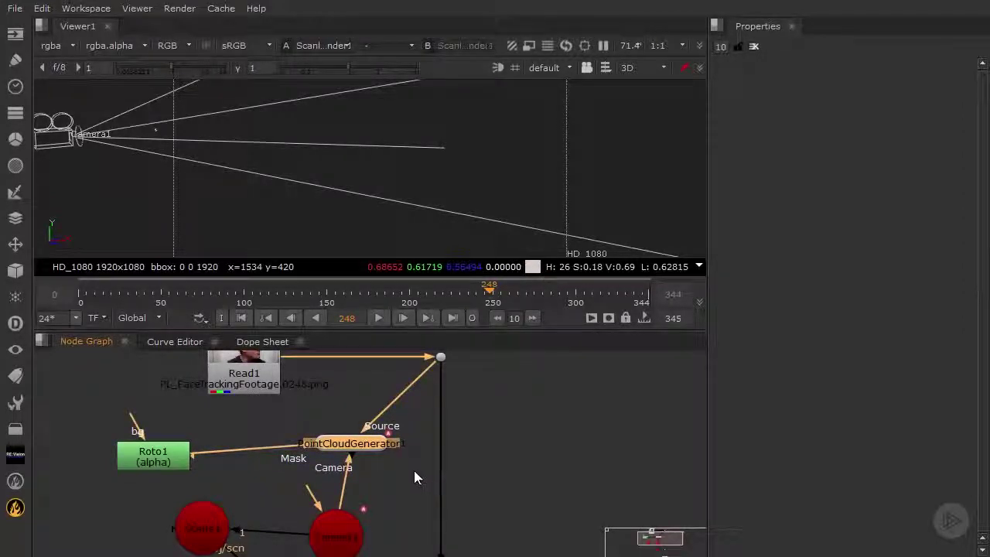
key(Delete)
middle_drag(419, 474, 452, 447)
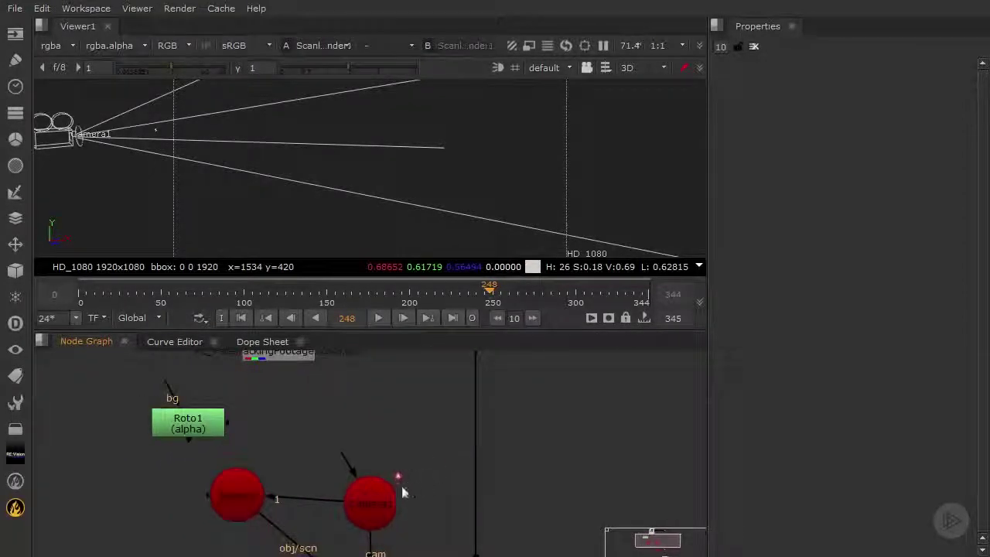
middle_drag(402, 492, 407, 444)
scroll(407, 444, down, 3)
click(388, 461)
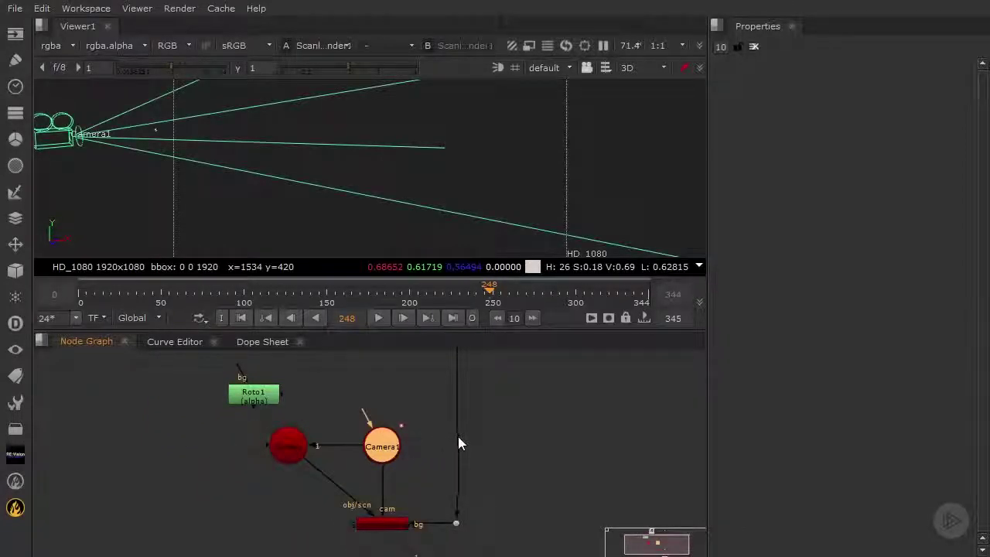
Add a ReadGeo node in the empty area of the node graph, with no other node selected
click(524, 429)
scroll(453, 403, up, 4)
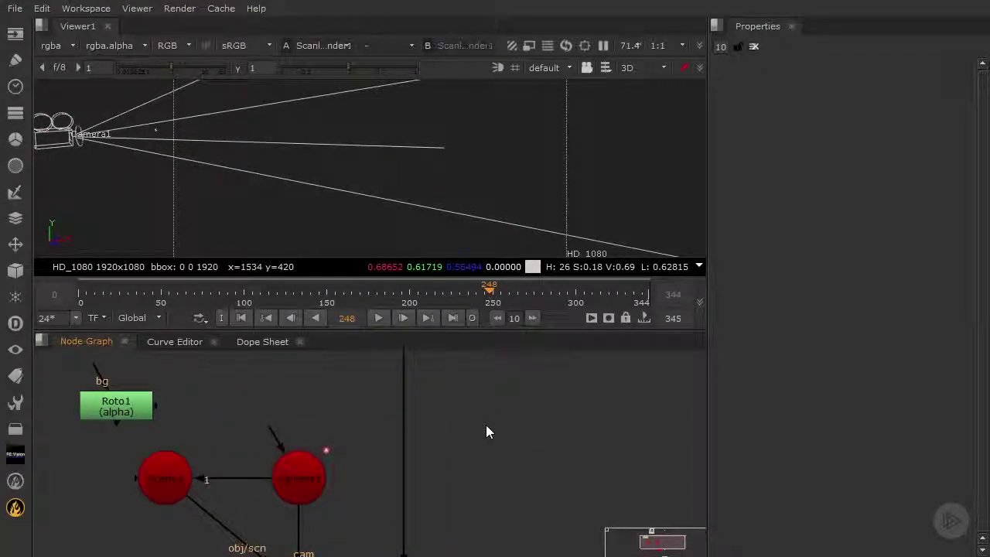
key(Tab)
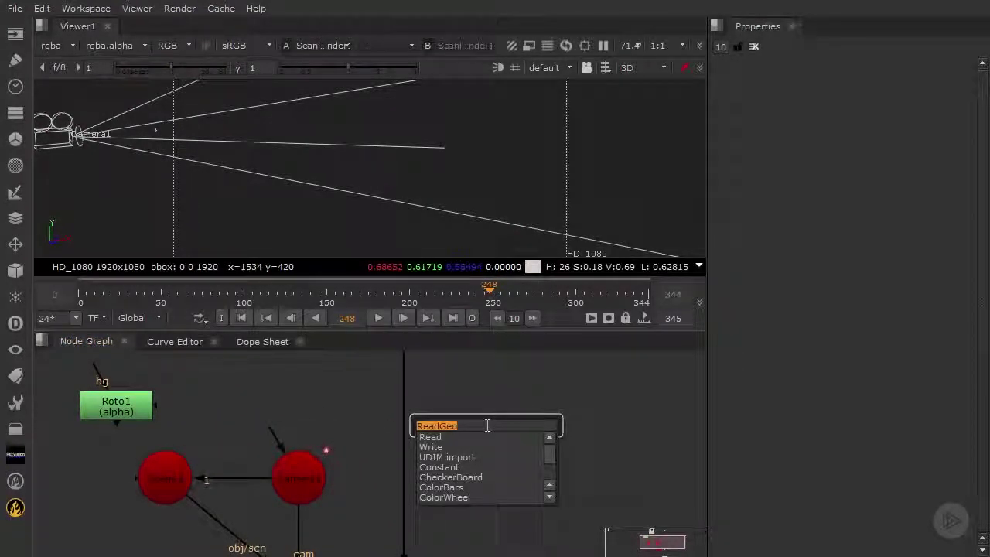
text(readgeo)
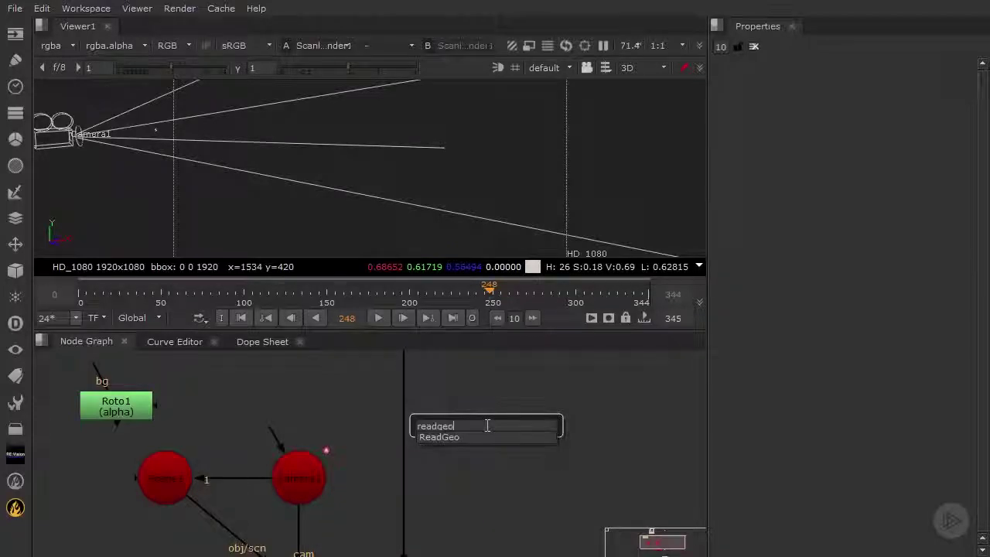
click(463, 437)
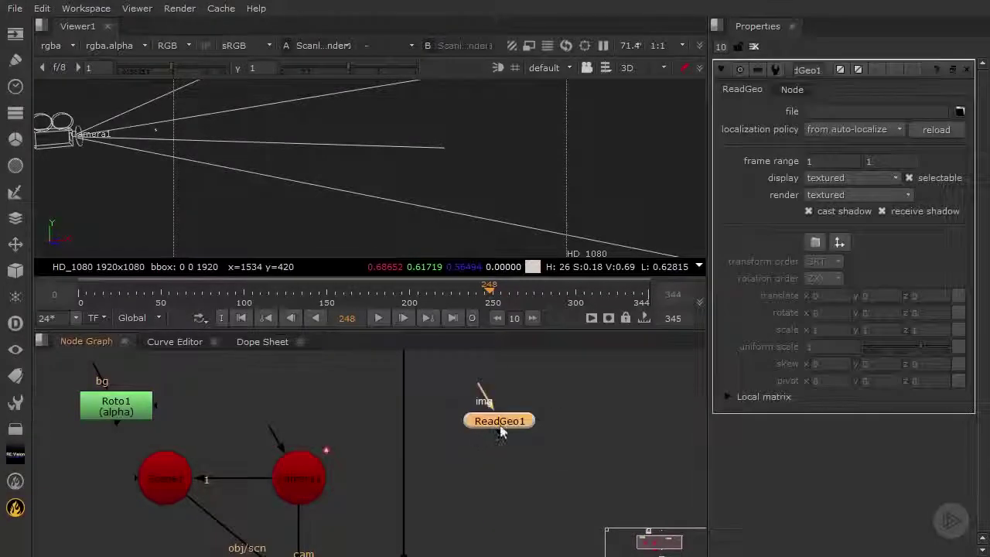
Load NukeFace01.obj from the MayaExports folder into the ReadGeo1 node and inspect the face mesh from the side
click(960, 112)
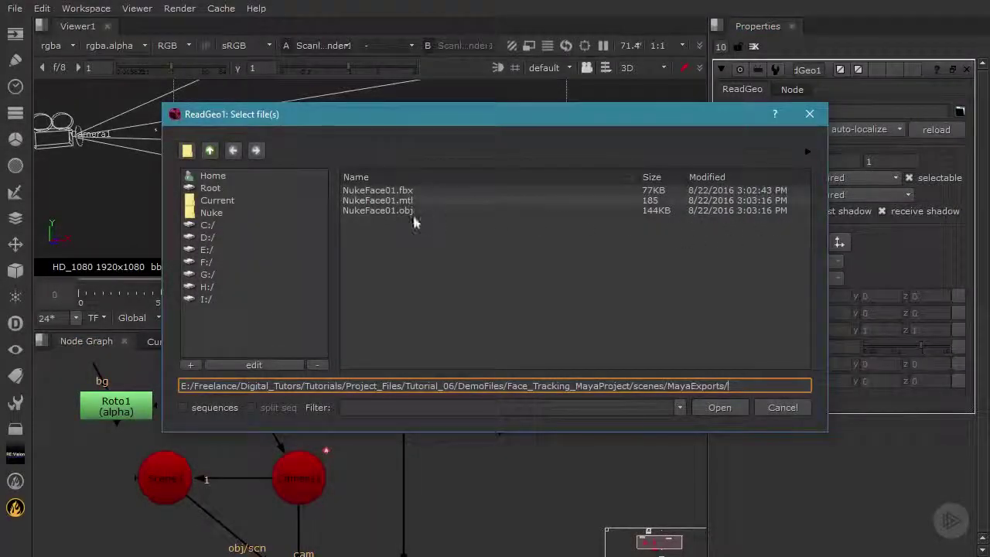
click(400, 211)
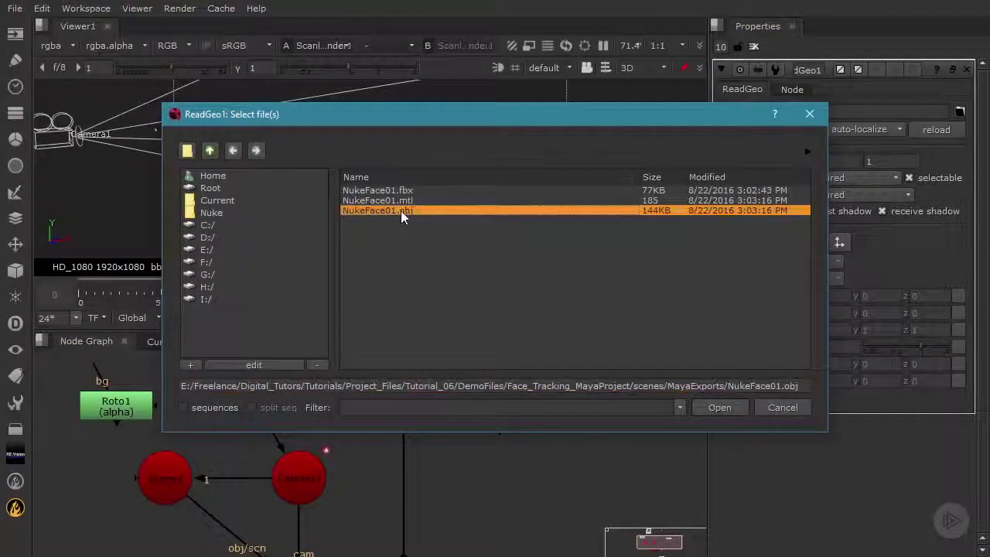
click(716, 406)
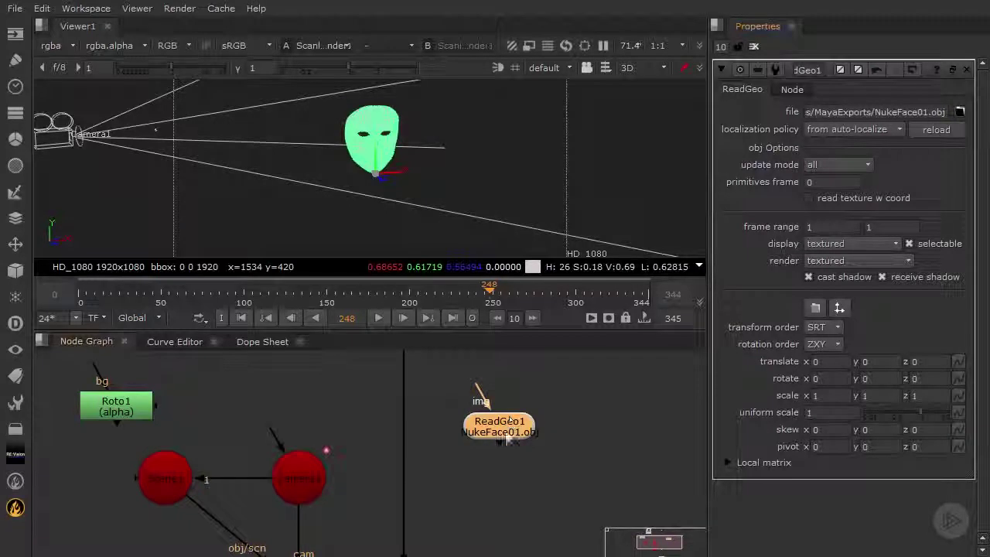
scroll(391, 138, up, 5)
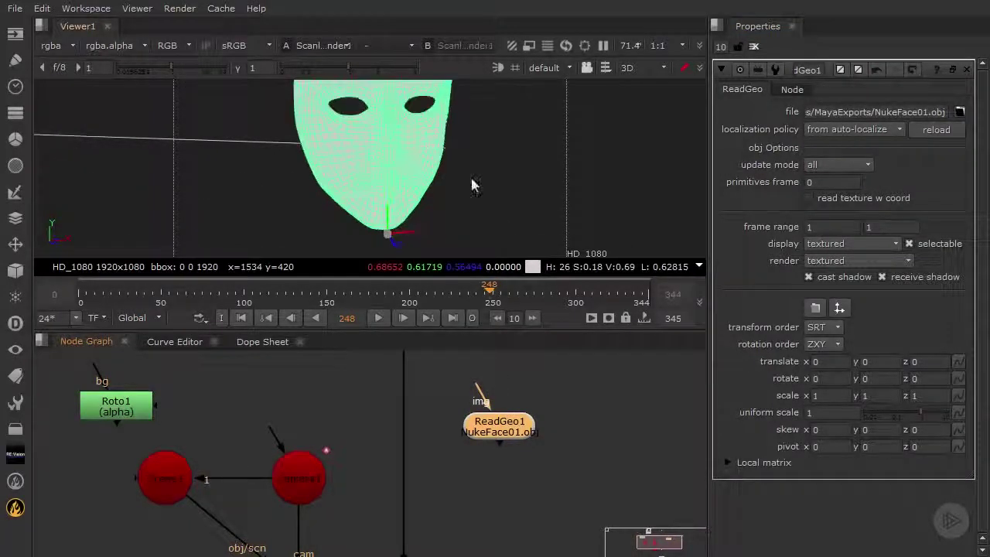
ctrl+drag(471, 184, 126, 190)
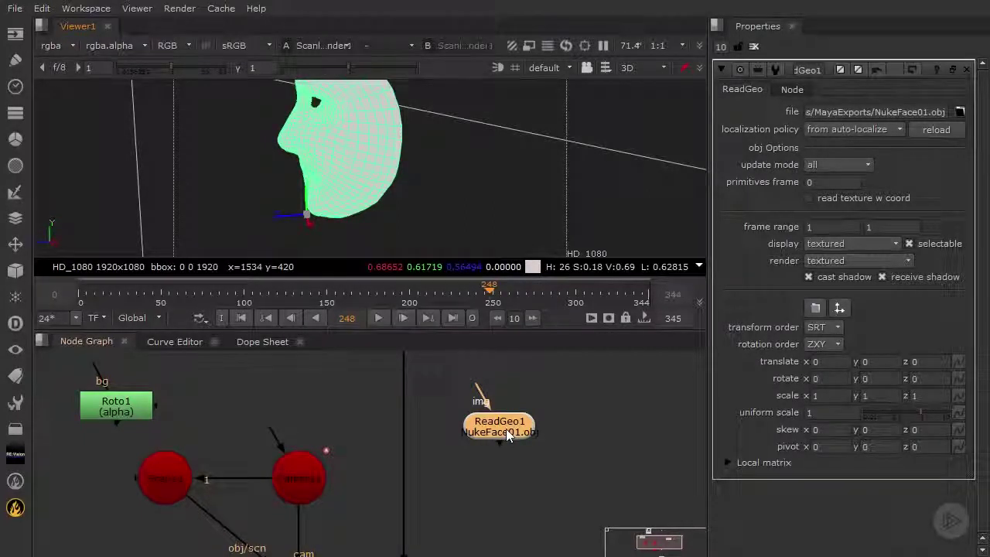
Place ReadGeo1 beside the Scene1 node, connect it to the scene, and open the Scene1 properties
drag(509, 437, 503, 435)
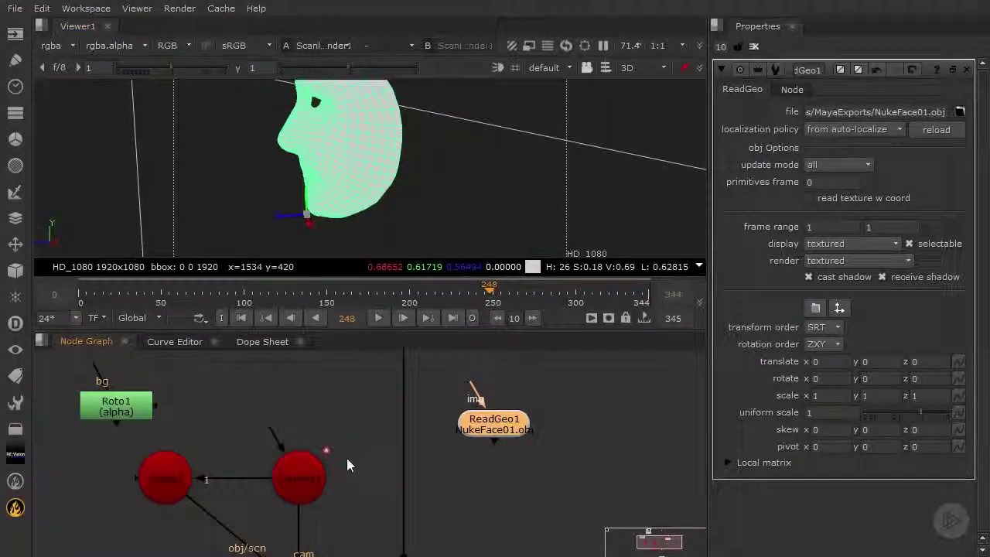
middle_drag(349, 451, 430, 436)
drag(581, 410, 158, 501)
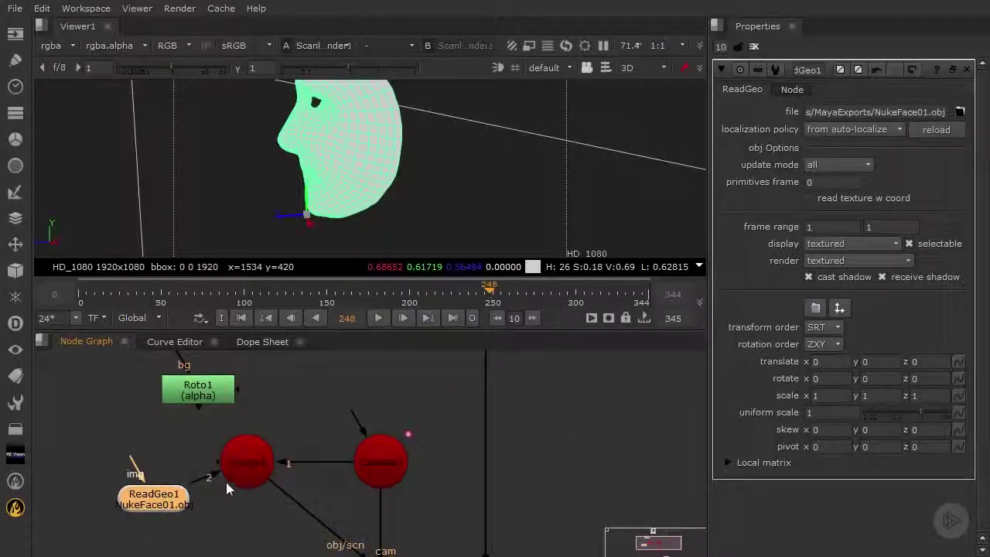
double_click(247, 462)
Look through Camera1 in the 3D viewer and scrub to frame 138 to check the face mesh
scroll(418, 163, down, 3)
scroll(421, 178, down, 3)
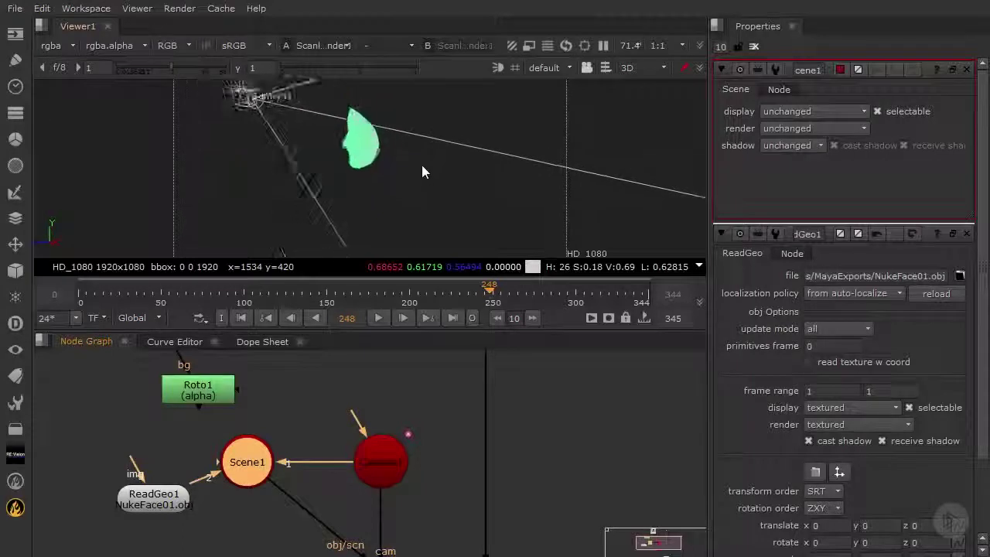
click(591, 70)
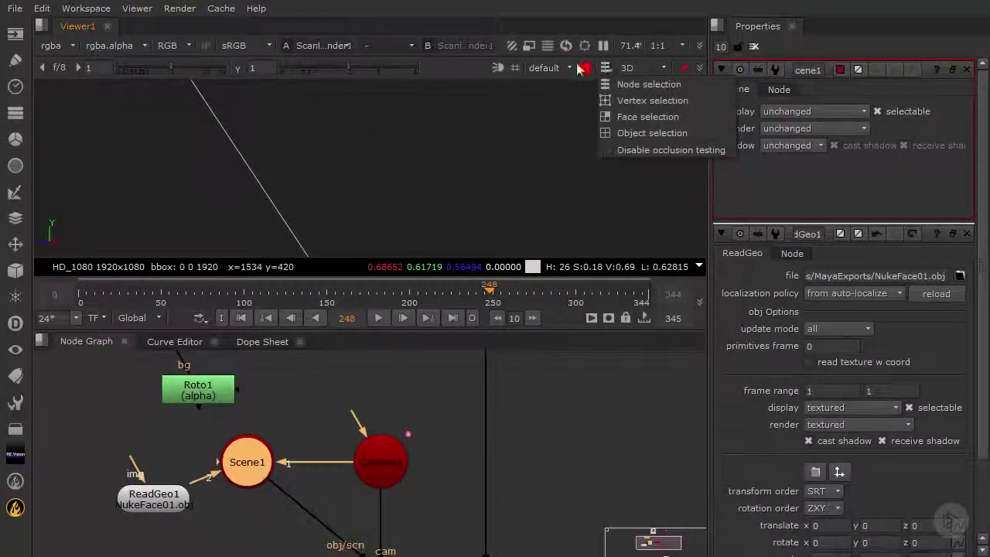
click(568, 68)
click(565, 100)
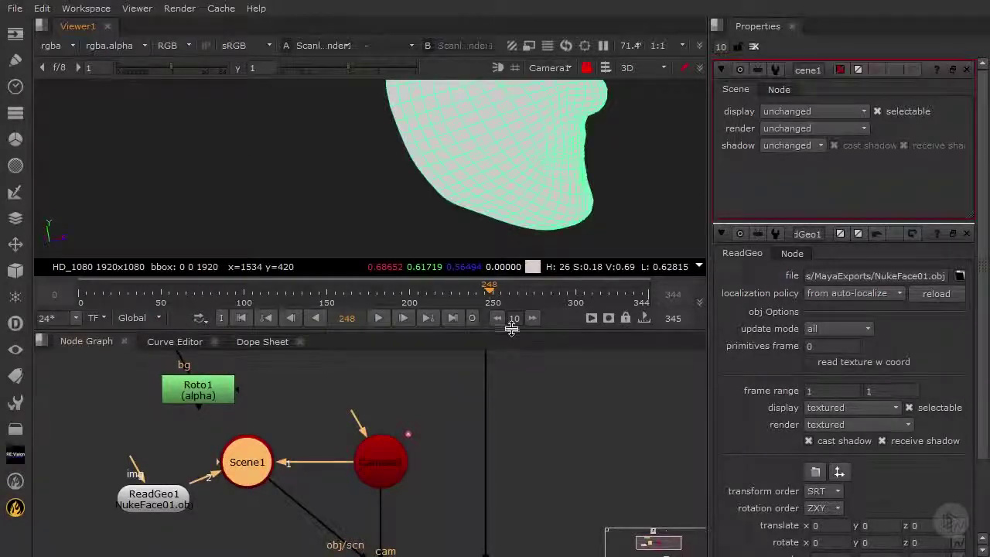
drag(512, 329, 457, 503)
drag(458, 469, 377, 239)
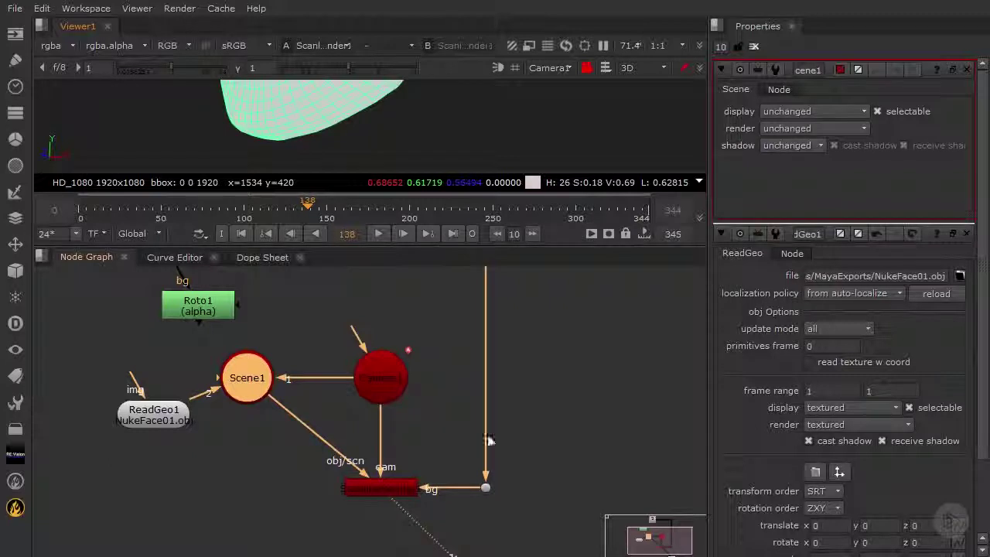
Connect ReadGeo1 directly to the ScanlineRender node's obj/scn input, bypassing the scene node
drag(170, 419, 182, 458)
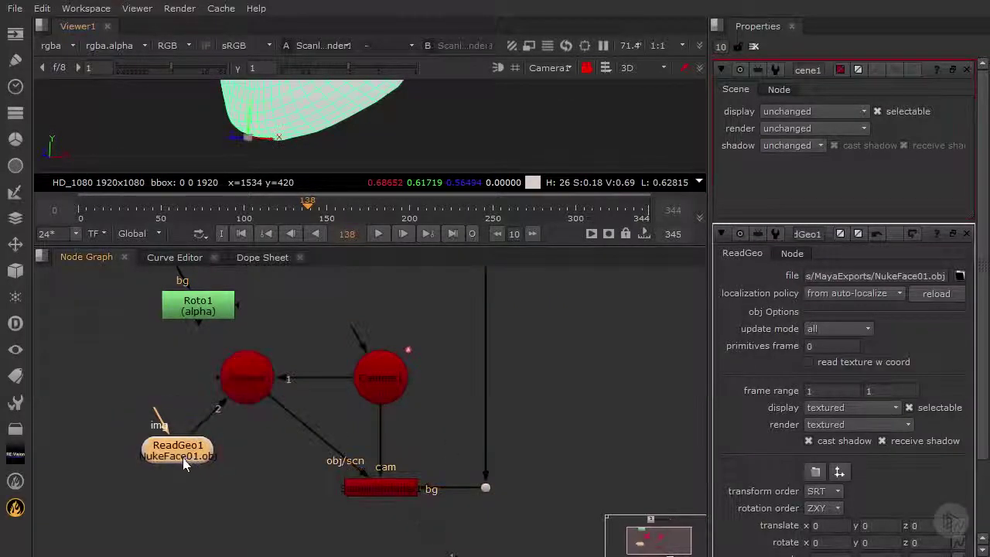
drag(270, 394, 251, 499)
click(385, 482)
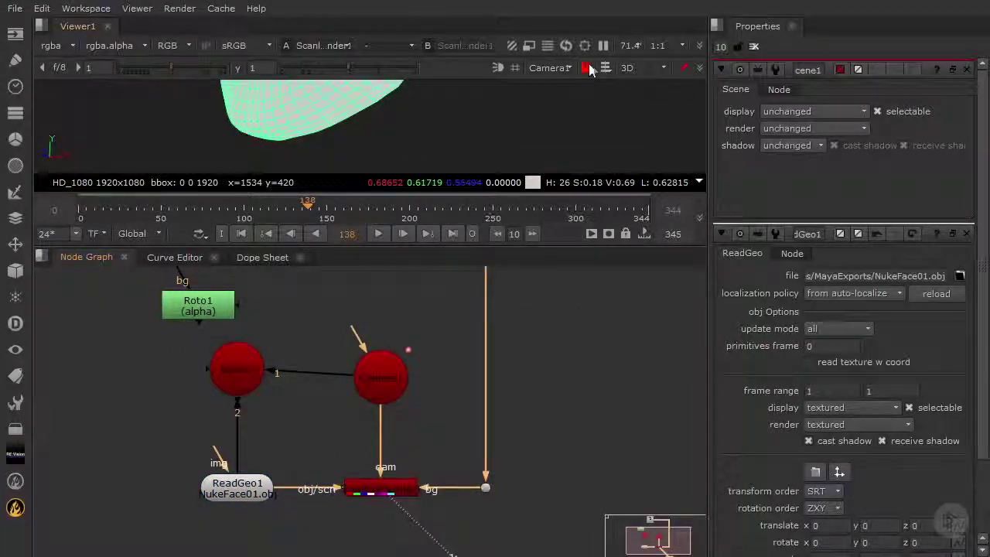
Reset the viewer to the default camera, switch it to 2D, and enlarge it to frame the rendered footage
click(551, 67)
click(553, 82)
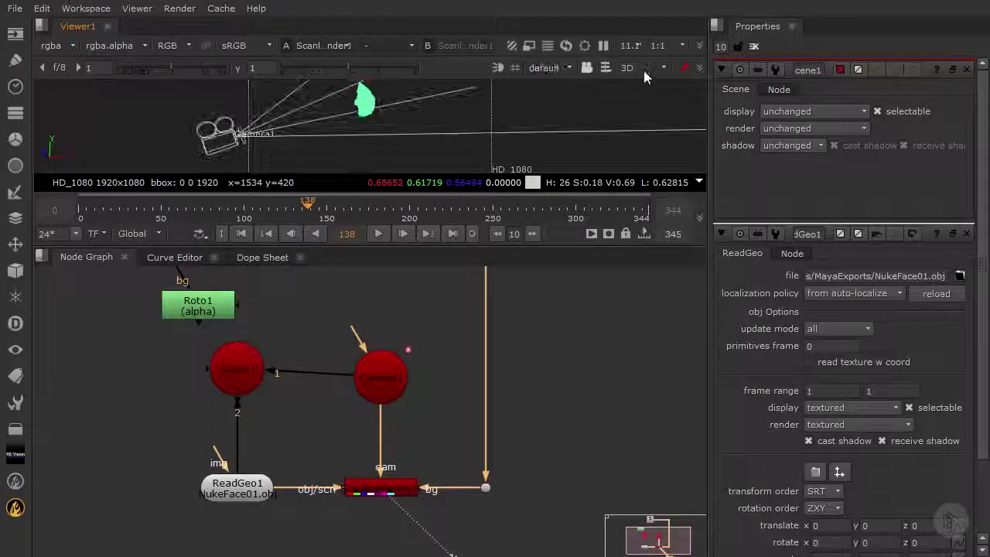
click(644, 70)
click(651, 86)
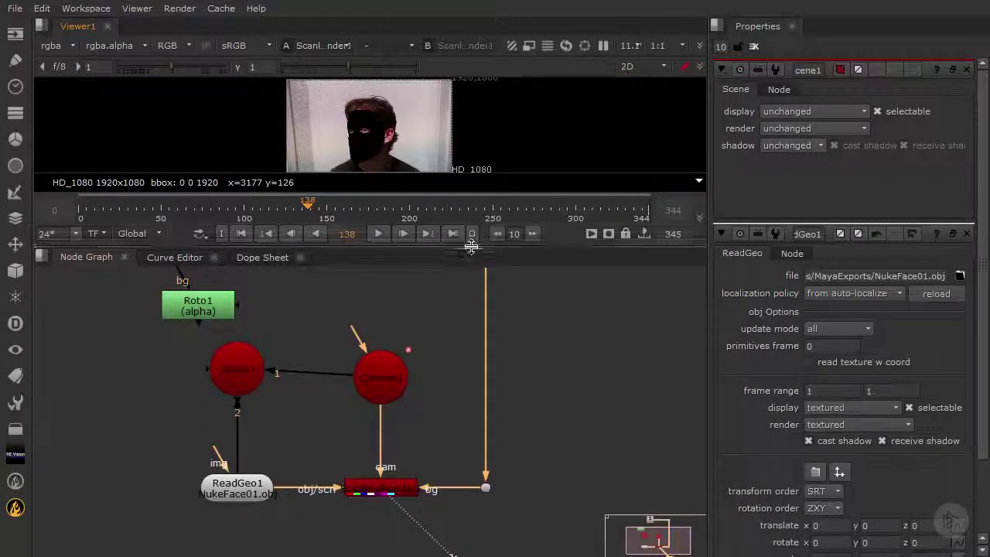
drag(474, 246, 474, 495)
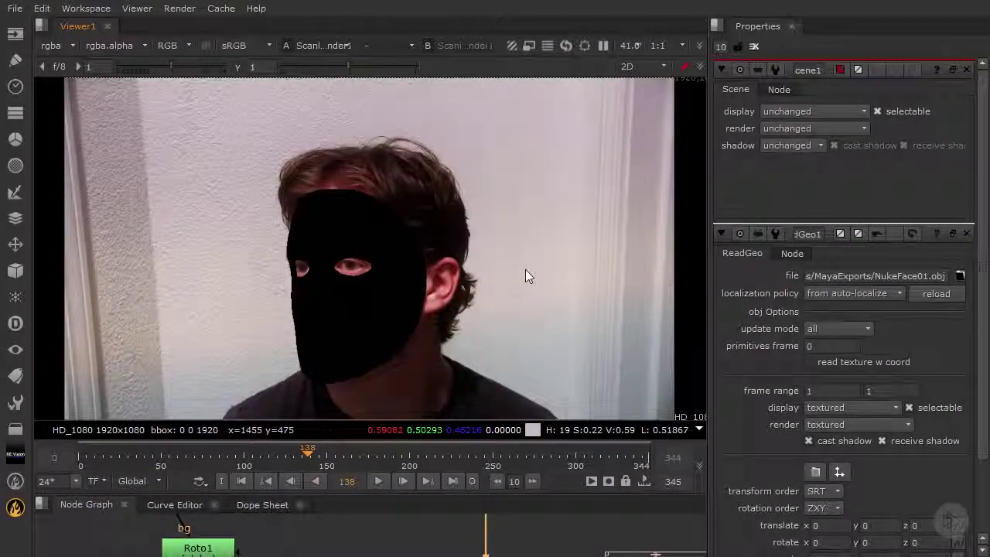
mouse_move(463, 275)
middle_down()
mouse_move(454, 249)
mouse_move(453, 265)
middle_up()
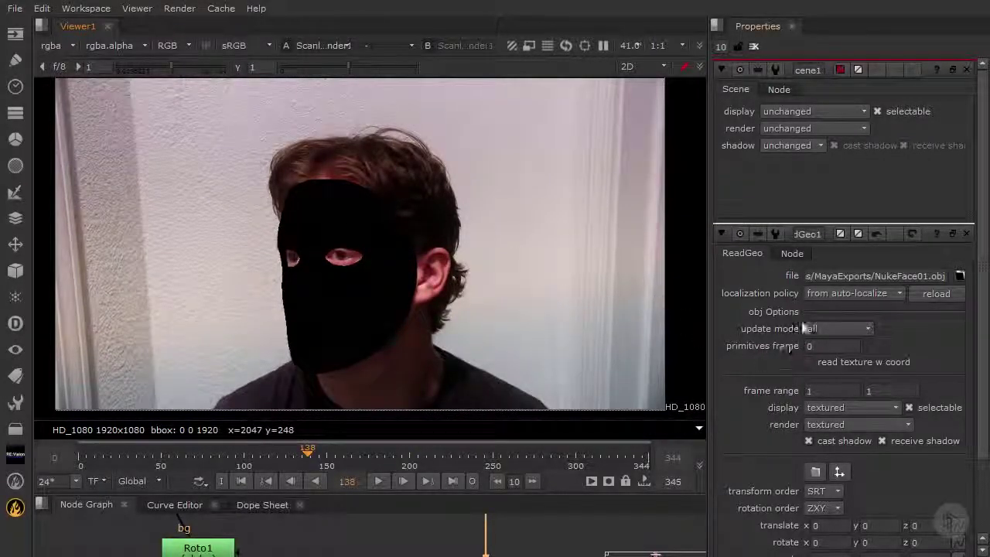
Close the Scene1 properties and set ReadGeo1's render mode to wireframe
click(966, 69)
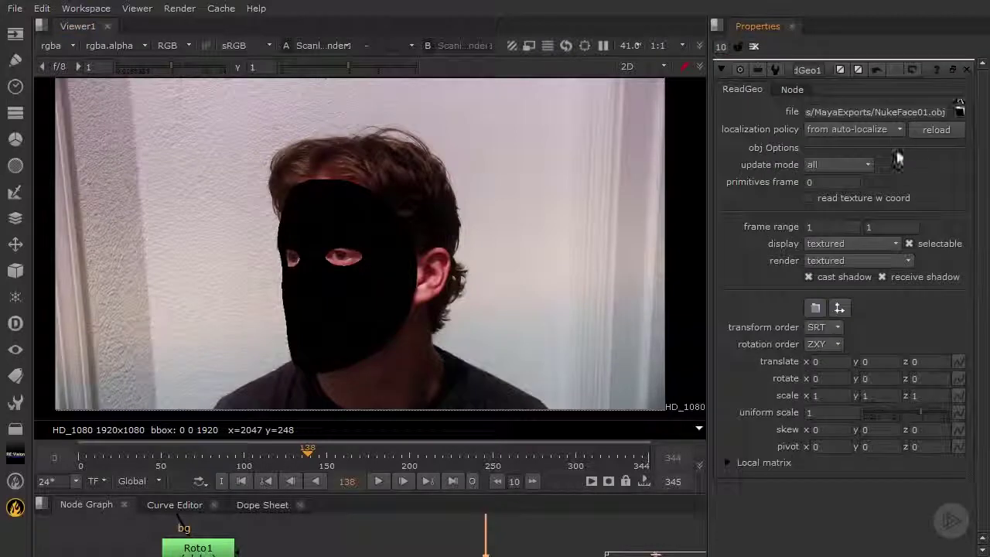
click(813, 262)
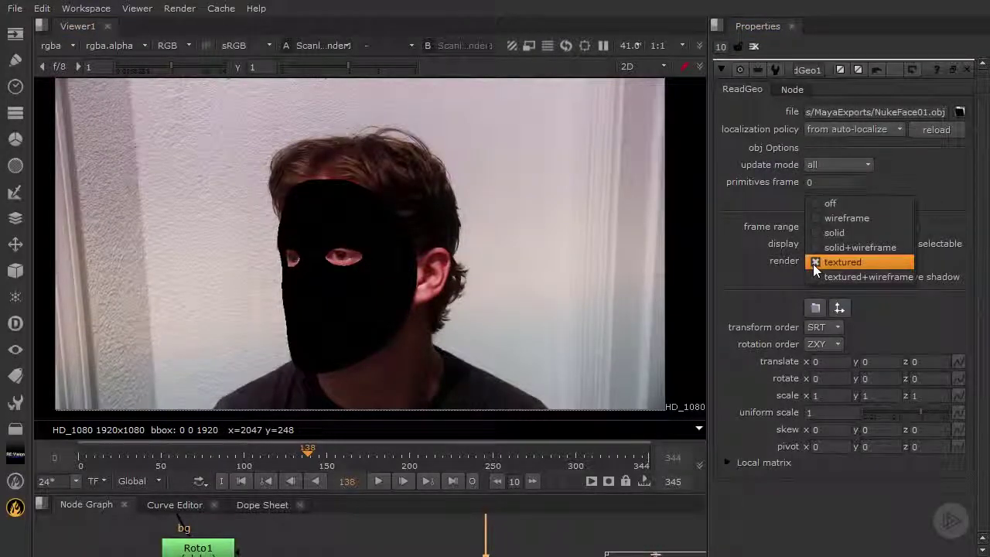
click(846, 218)
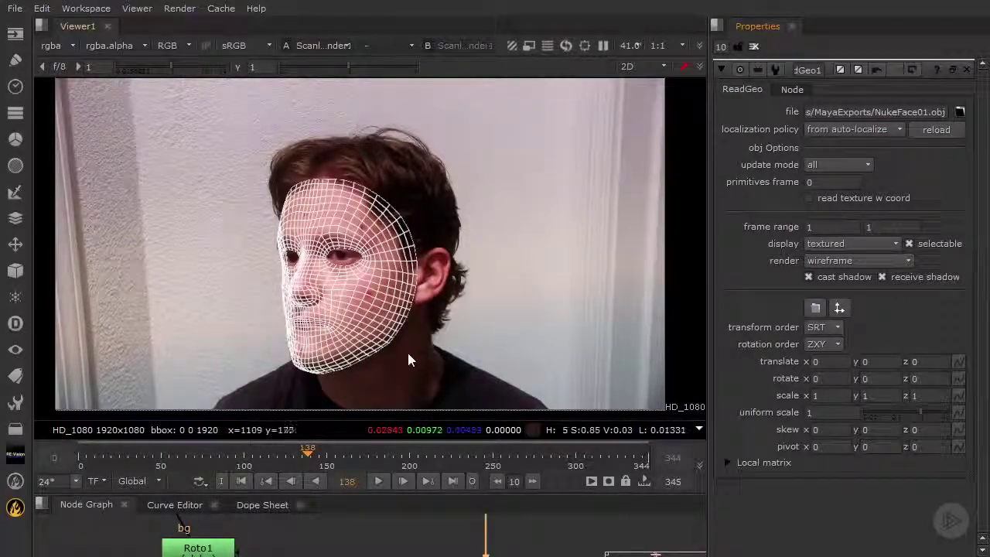
Scrub back to frame 84 and play the footage to check how the wireframe mesh follows the face
scroll(409, 348, up, 1)
drag(363, 453, 302, 454)
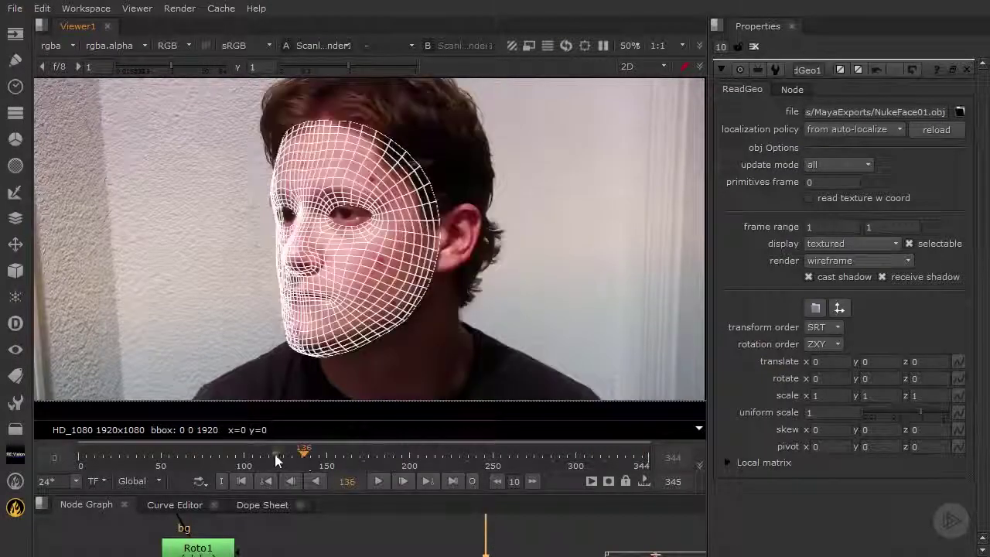
mouse_move(226, 462)
mouse_down()
mouse_move(147, 456)
mouse_move(217, 457)
mouse_up()
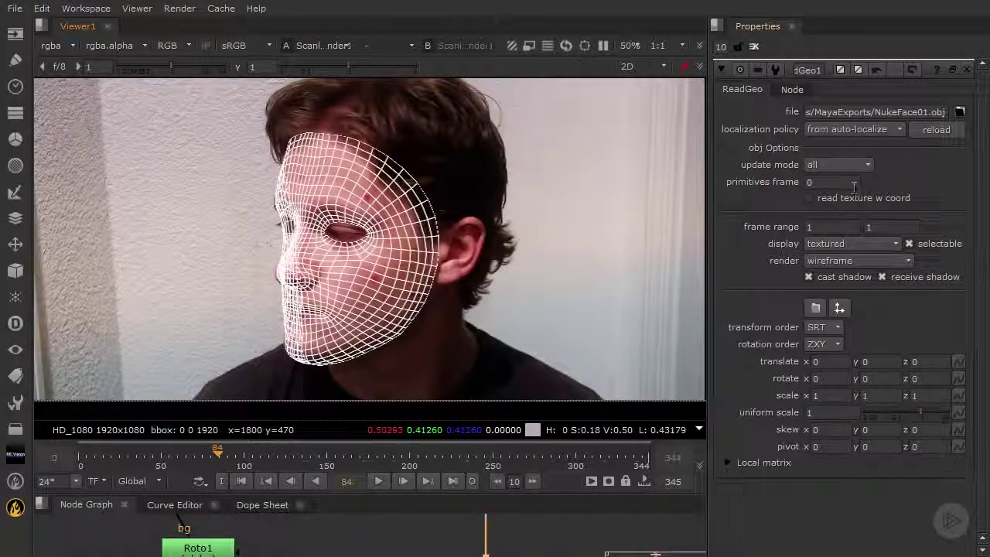
key(l)
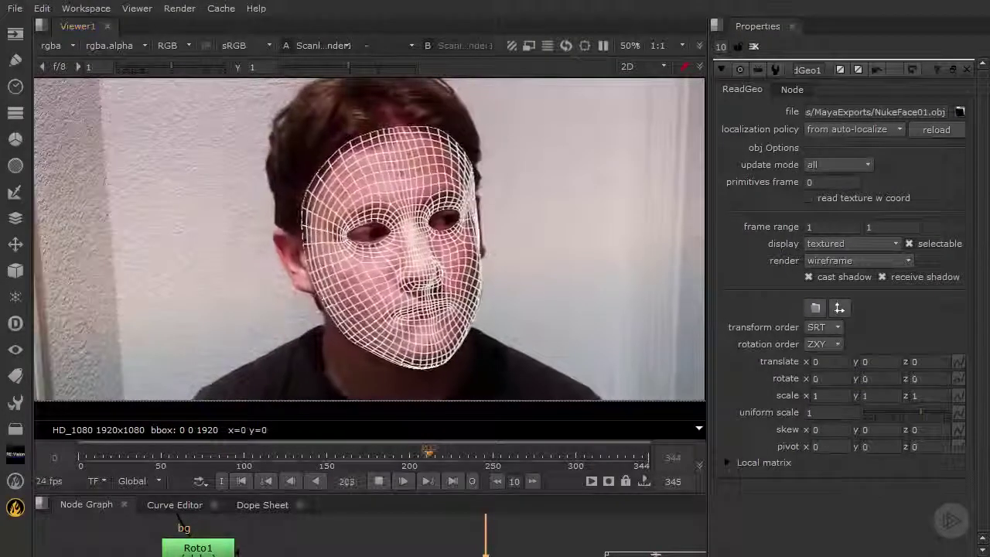